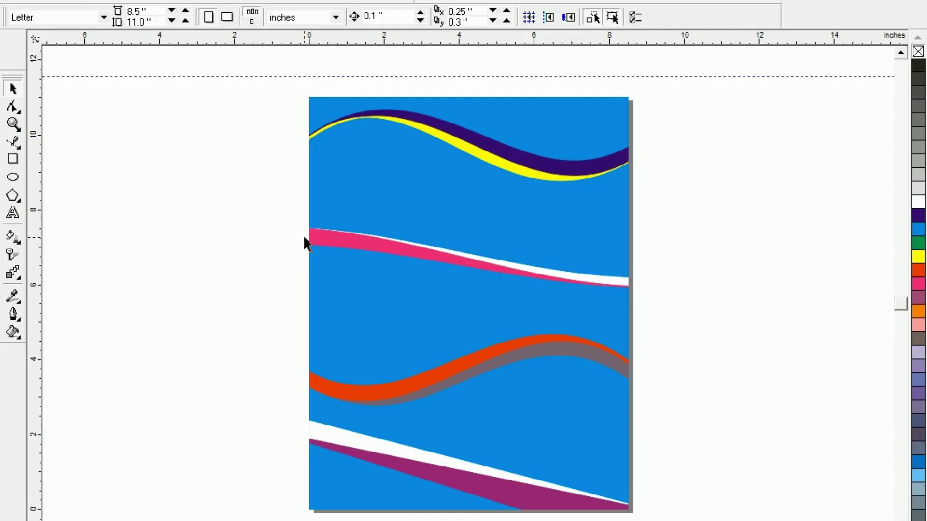
# Inspect the pink, top purple-yellow, pink-white, orange-grey and bottom purple waves in turn
pyautogui.click(333, 237)
pyautogui.click(731, 268)
pyautogui.click(561, 171)
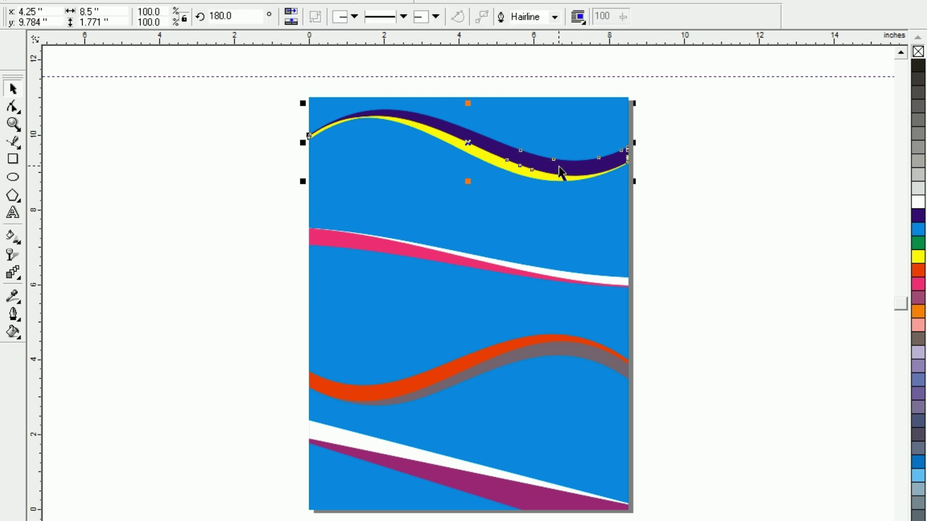
pyautogui.click(484, 164)
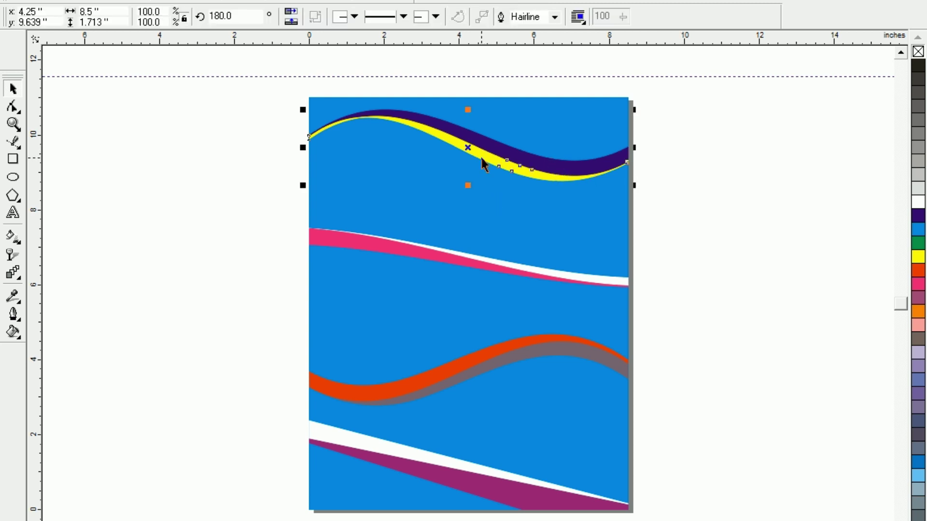
pyautogui.click(464, 263)
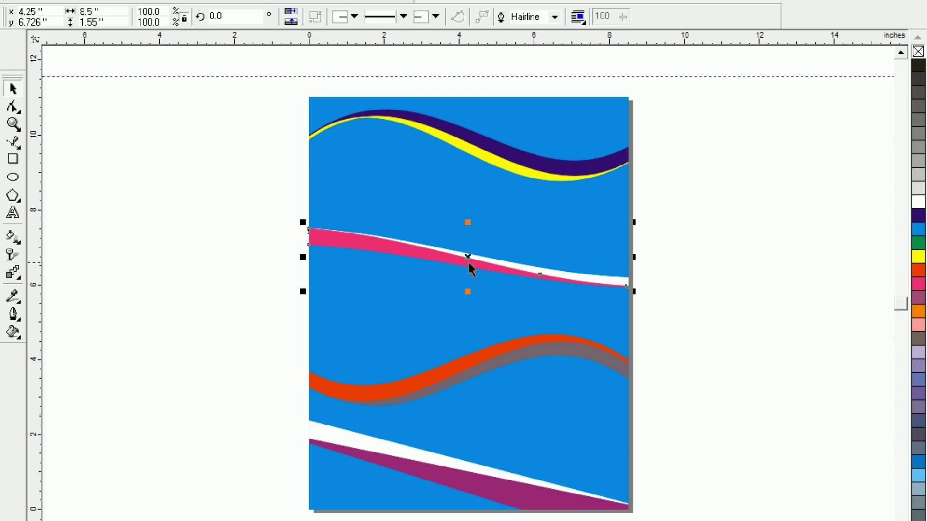
pyautogui.click(491, 366)
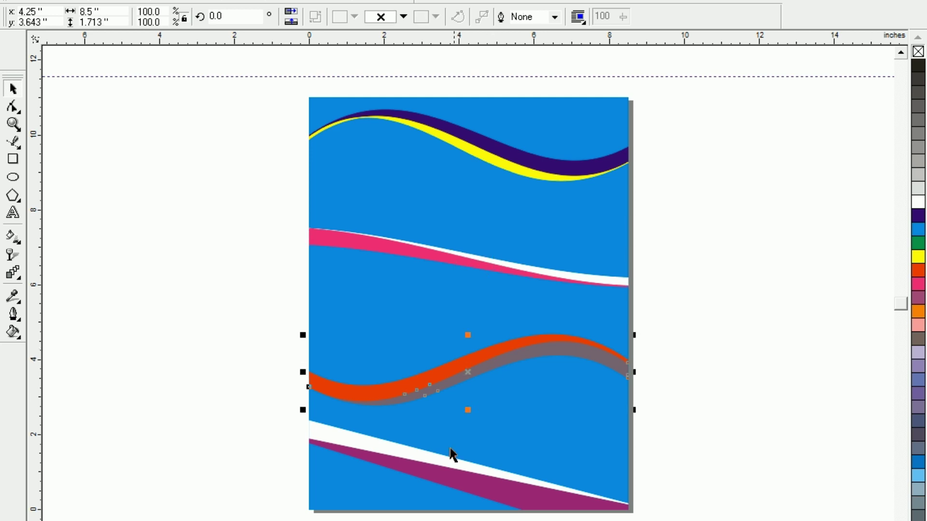
pyautogui.click(416, 460)
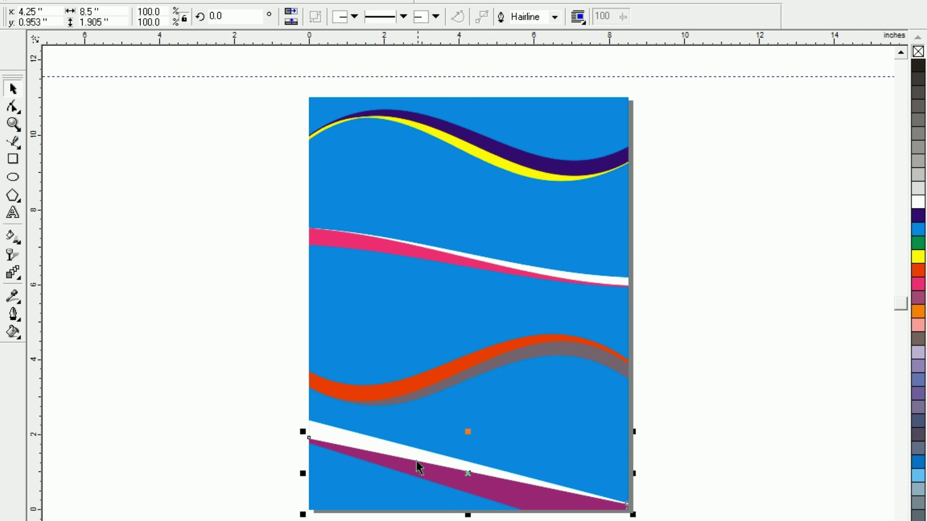
pyautogui.click(796, 302)
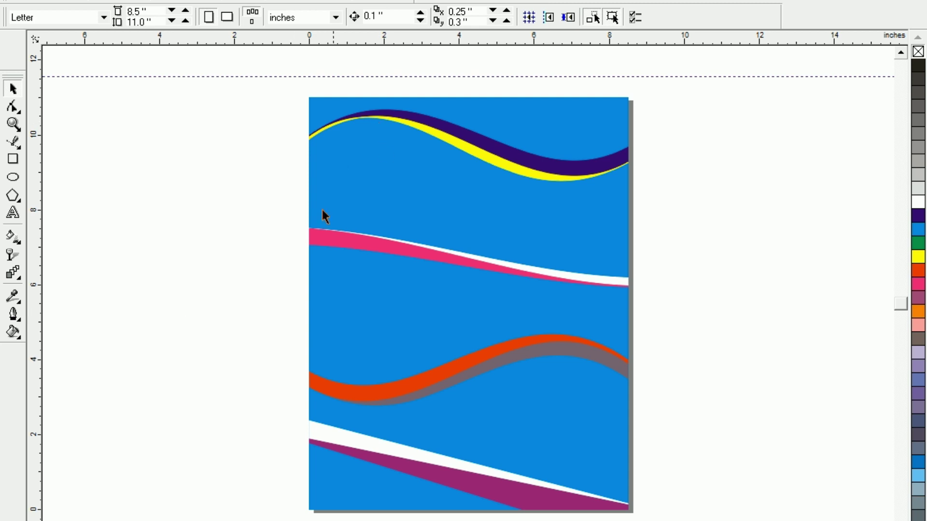
# Recheck the top yellow-and-purple wave and the pink band, leaving nothing selected
pyautogui.click(461, 145)
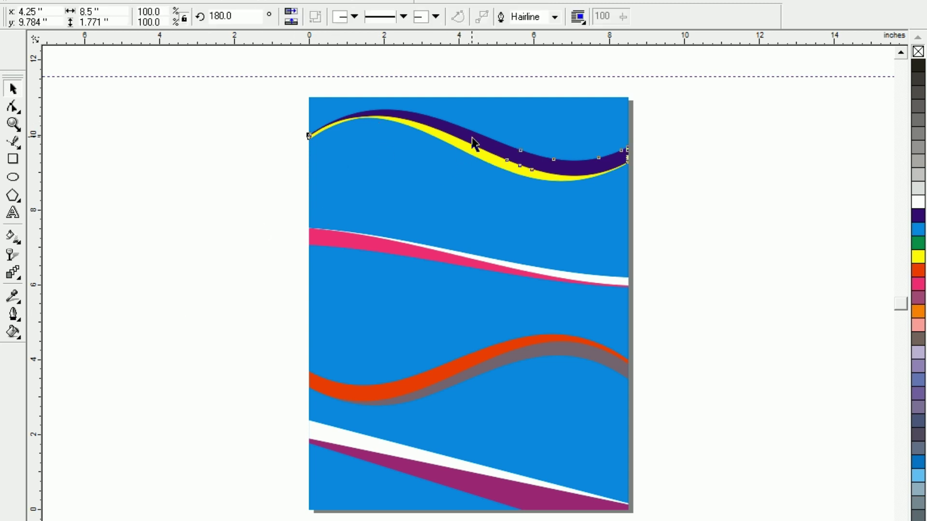
pyautogui.click(256, 176)
pyautogui.click(334, 236)
pyautogui.click(254, 244)
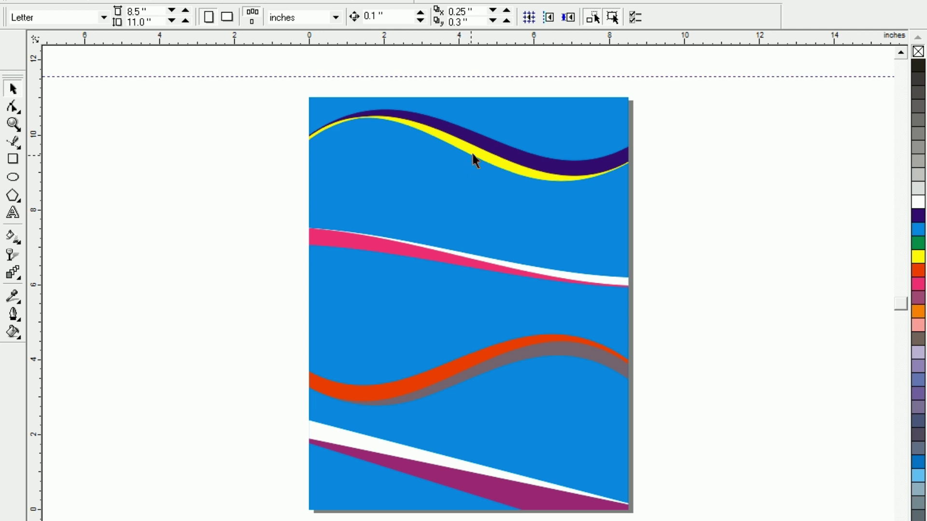
pyautogui.click(507, 155)
pyautogui.click(825, 223)
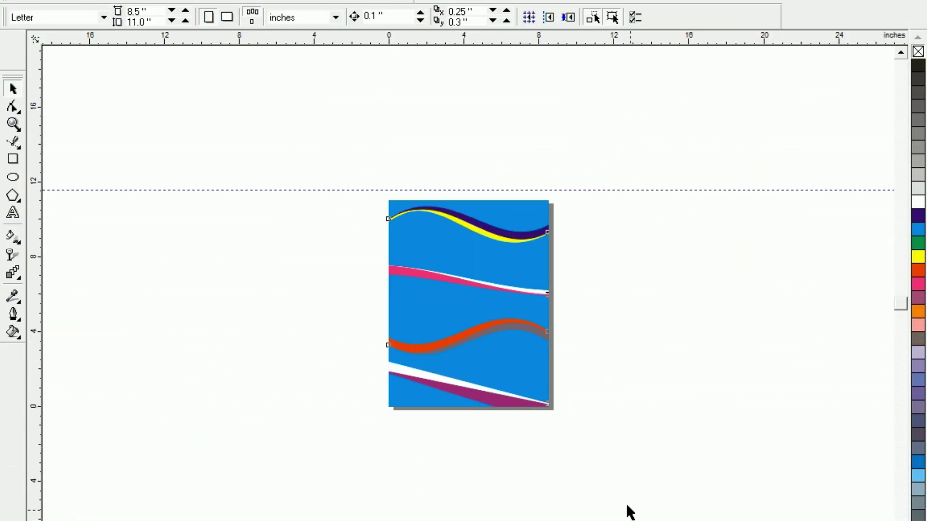
# Move the whole wave design off the page to the left
pyautogui.click(480, 386)
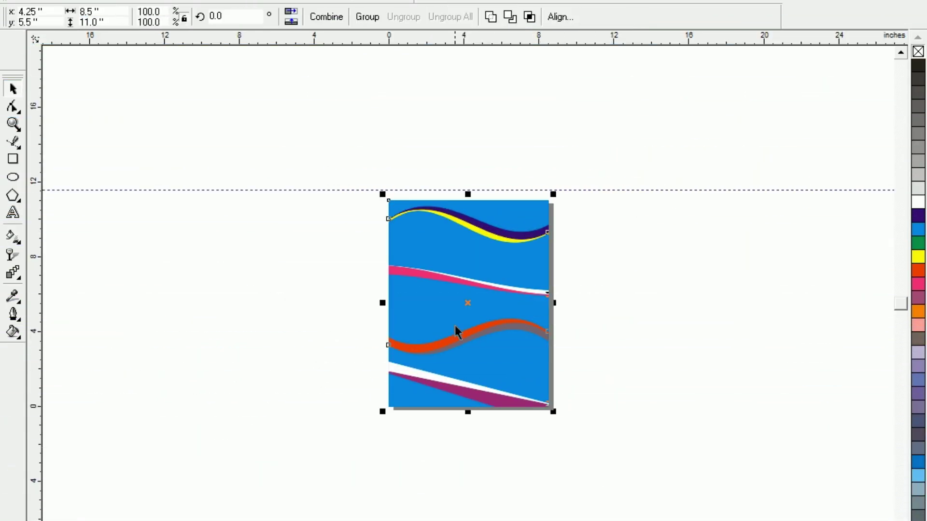
pyautogui.moveTo(469, 301); pyautogui.dragTo(257, 301)
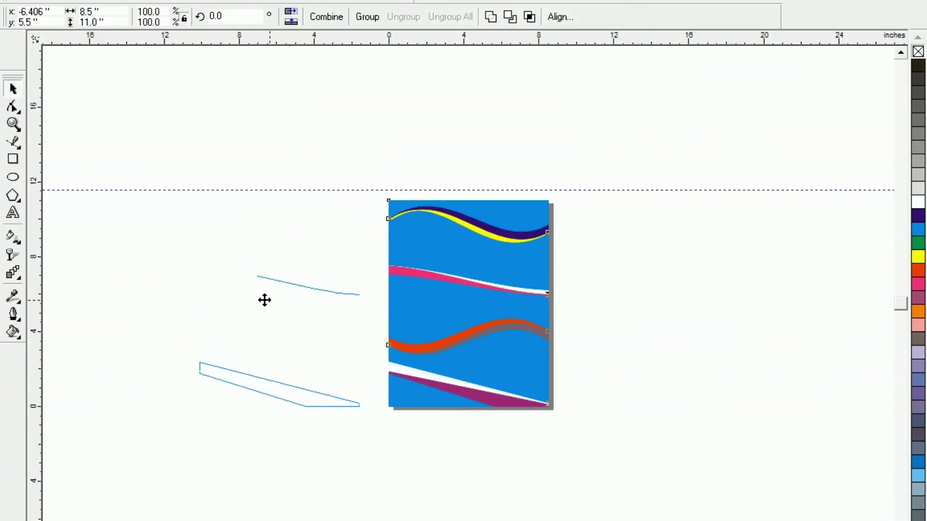
pyautogui.click(502, 338)
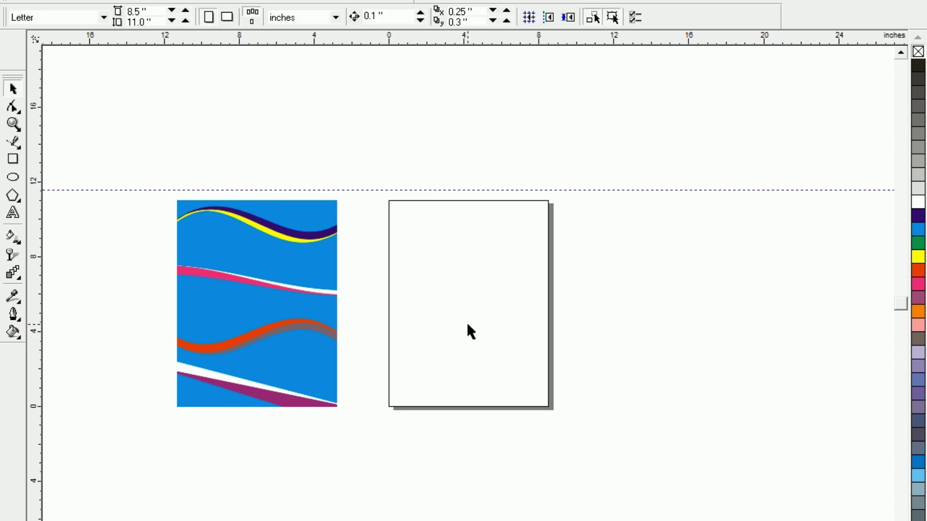
# Fit the empty Letter page in view and add a page-sized 8.5 × 11 inch rectangle
pyautogui.scroll(3, 471, 331)
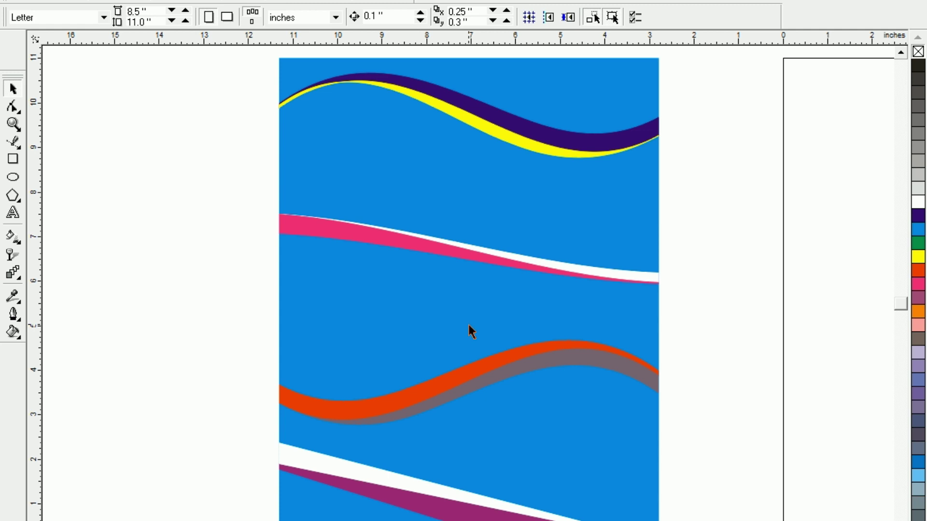
pyautogui.hotkey('shift', 'F4')
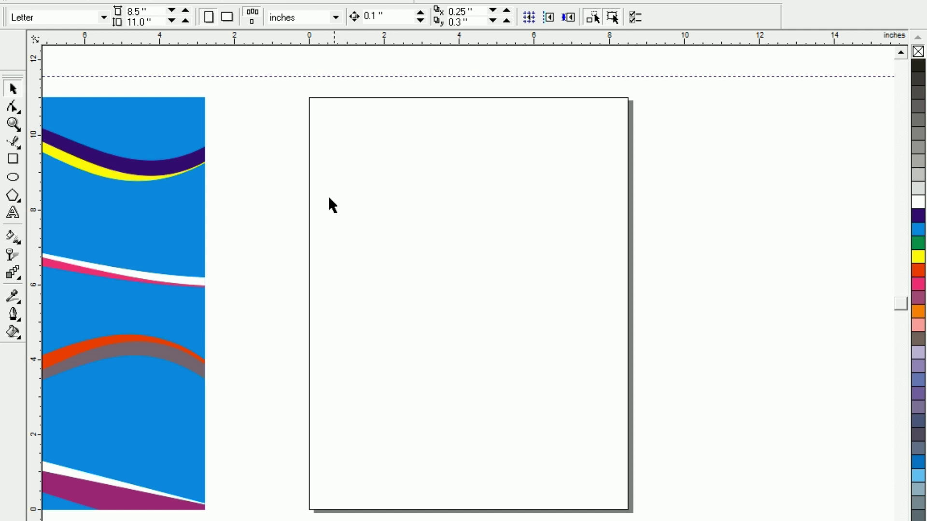
pyautogui.doubleClick(12, 159)
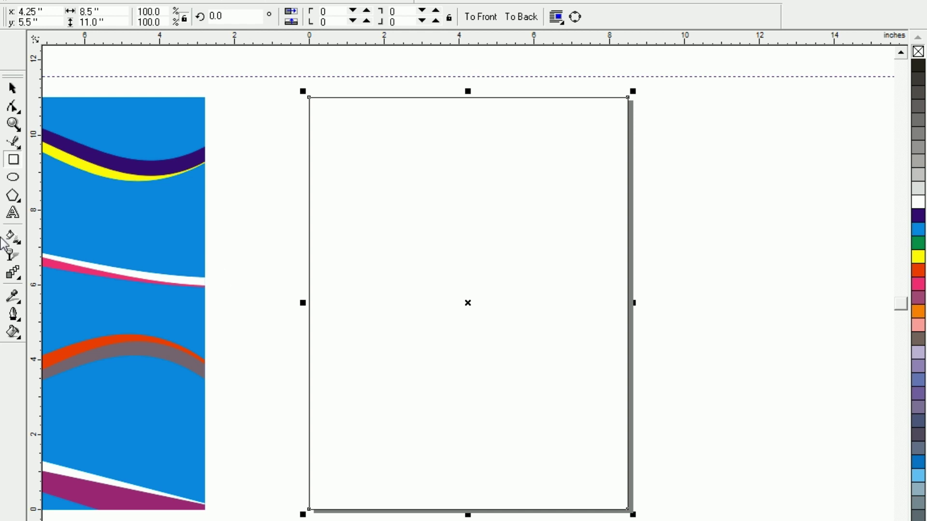
# Draw a straight Freehand line from left of the page to past its right edge
pyautogui.click(13, 143)
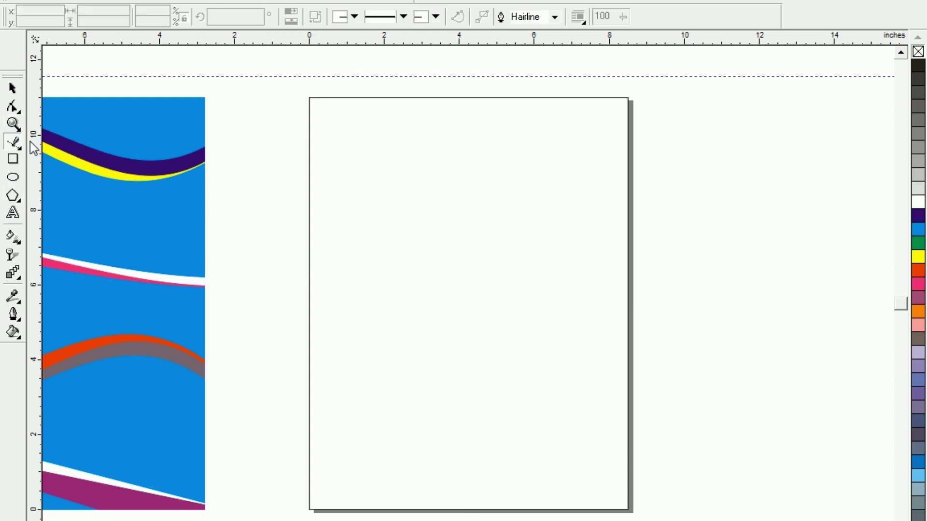
pyautogui.click(14, 147)
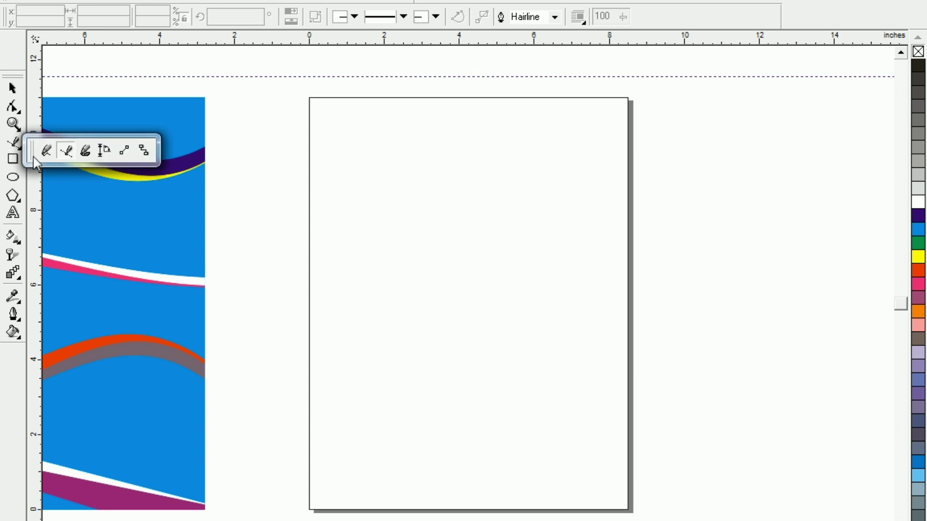
pyautogui.click(47, 151)
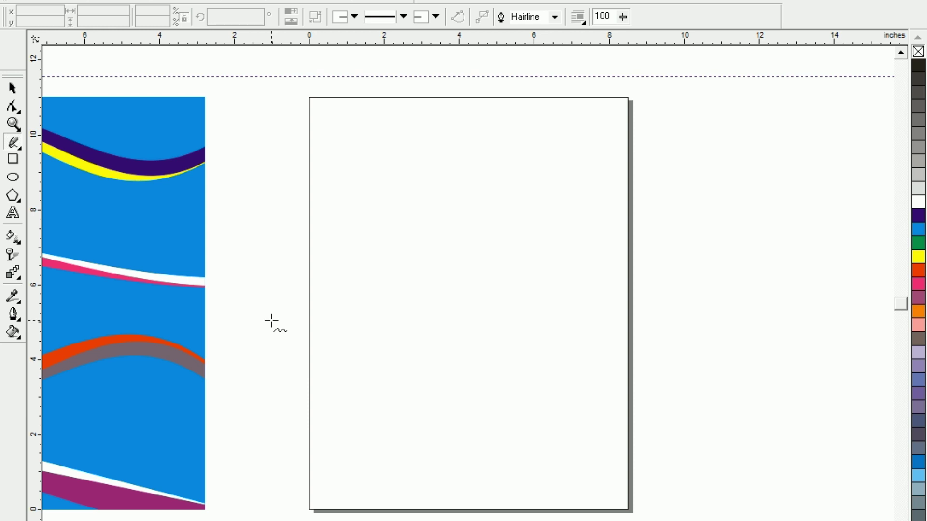
pyautogui.click(272, 321)
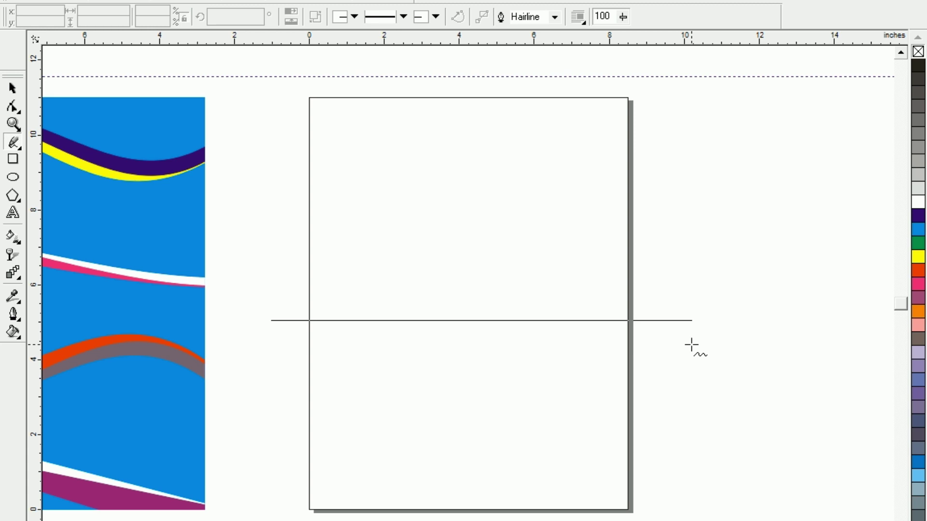
pyautogui.keyDown('ctrl'); pyautogui.click(692, 345); pyautogui.keyUp('ctrl')
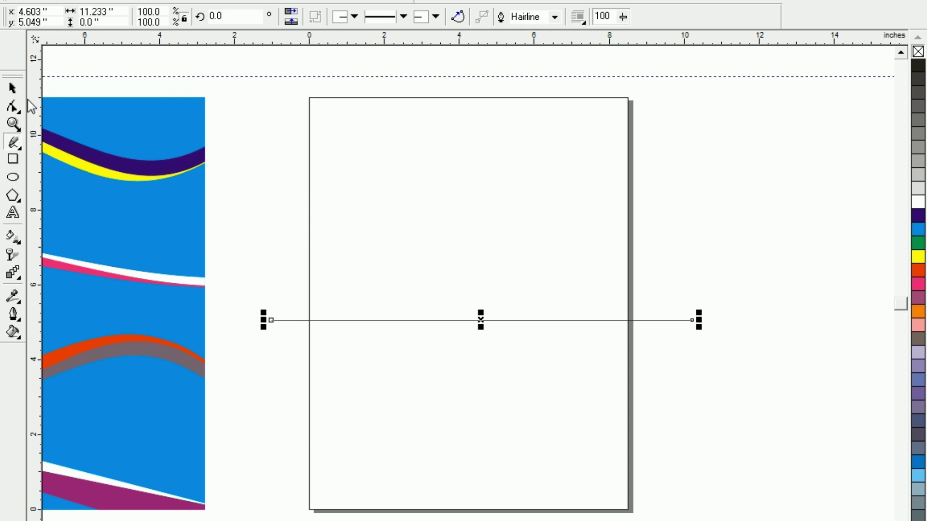
# Reselect the horizontal line and switch to the Shape tool for node editing
pyautogui.click(13, 88)
pyautogui.click(500, 323)
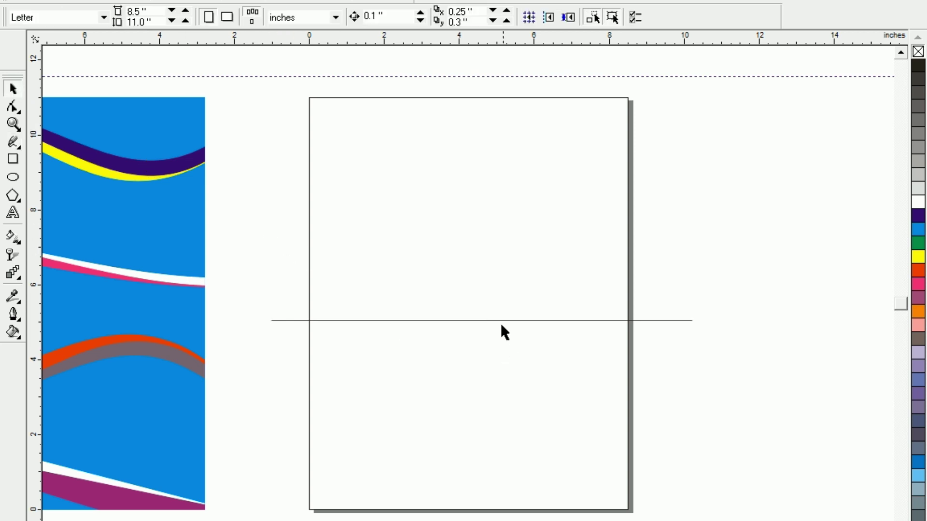
pyautogui.click(494, 319)
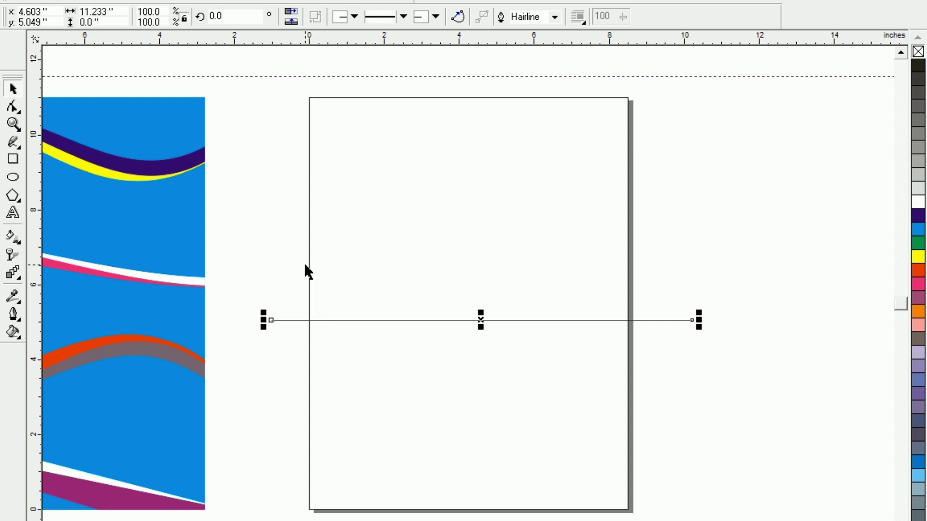
pyautogui.click(13, 107)
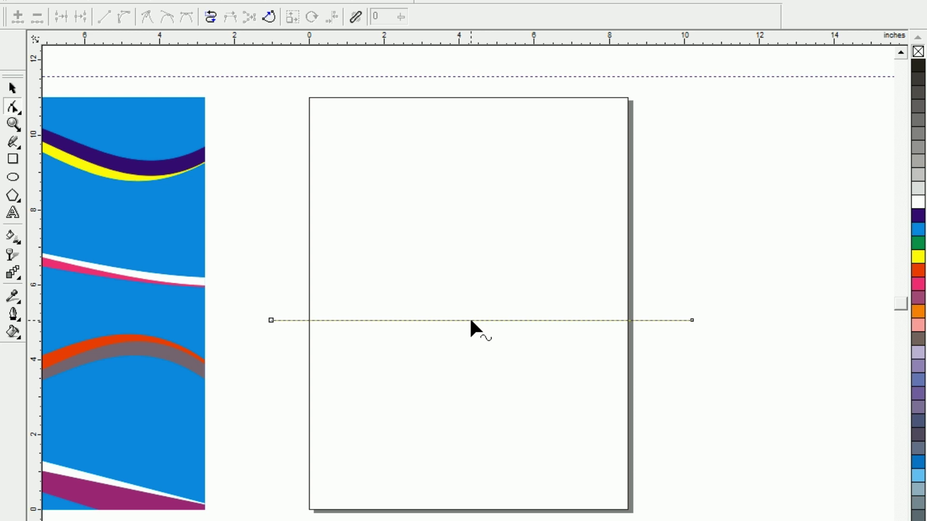
# Add a node and drag the line's nodes into a gentle S-wave, high left and low right
pyautogui.click(470, 320)
pyautogui.click(16, 19)
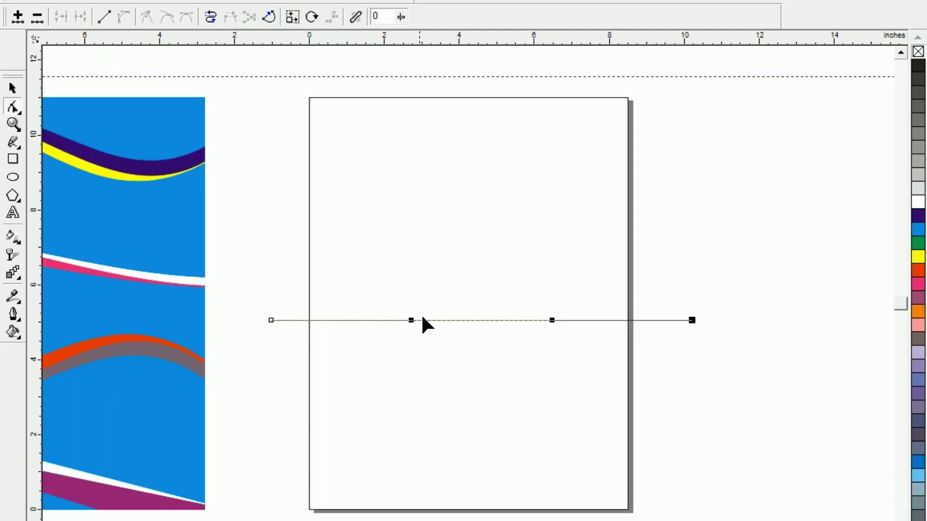
pyautogui.click(412, 321)
pyautogui.moveTo(410, 320)
pyautogui.mouseDown()
pyautogui.moveTo(374, 390)
pyautogui.moveTo(346, 403)
pyautogui.mouseUp()
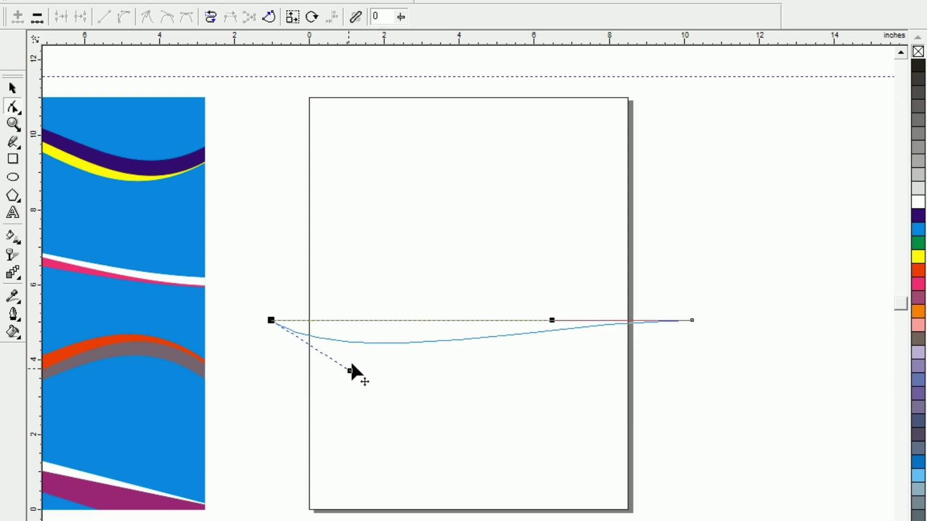
pyautogui.moveTo(345, 403)
pyautogui.mouseDown()
pyautogui.moveTo(384, 203)
pyautogui.moveTo(381, 218)
pyautogui.mouseUp()
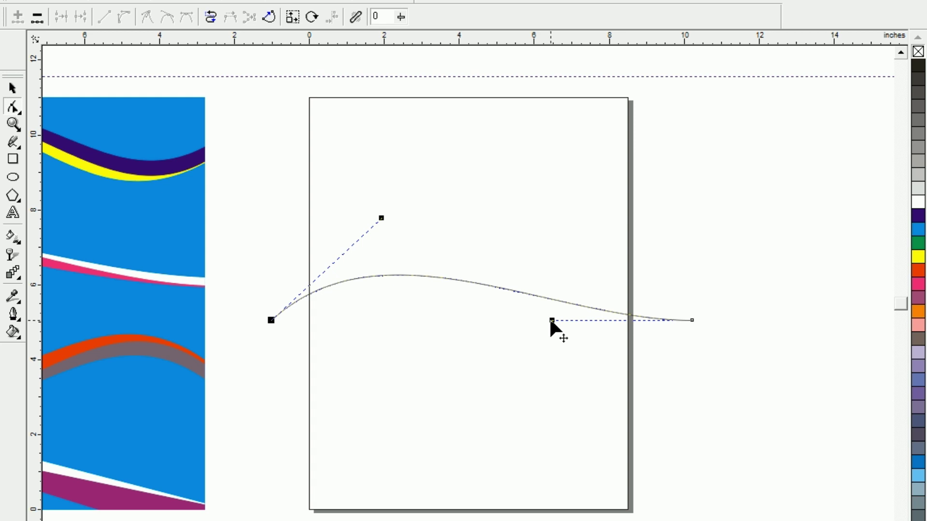
pyautogui.moveTo(552, 321); pyautogui.dragTo(556, 425)
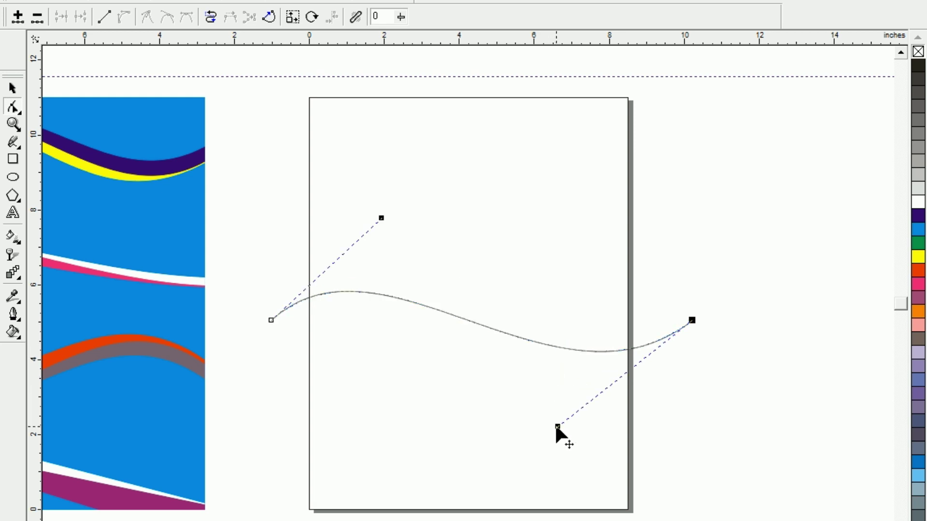
pyautogui.click(11, 92)
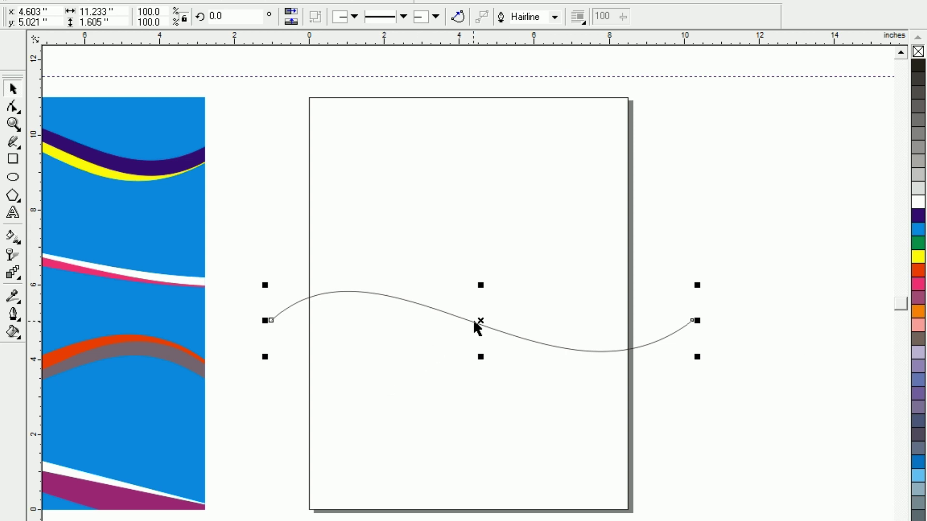
# Duplicate the wave twice below itself and marquee-select all three curves
pyautogui.moveTo(480, 322); pyautogui.dragTo(474, 344)
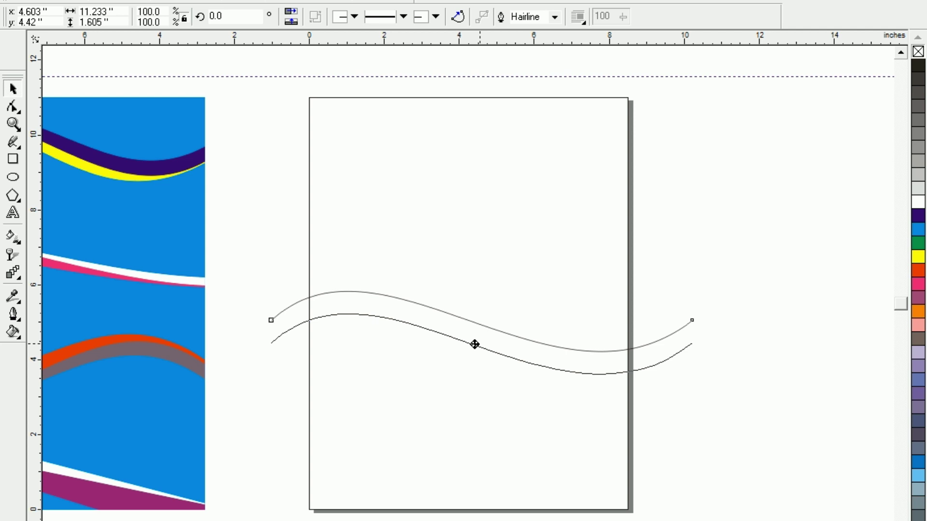
pyautogui.moveTo(475, 344); pyautogui.dragTo(475, 344)
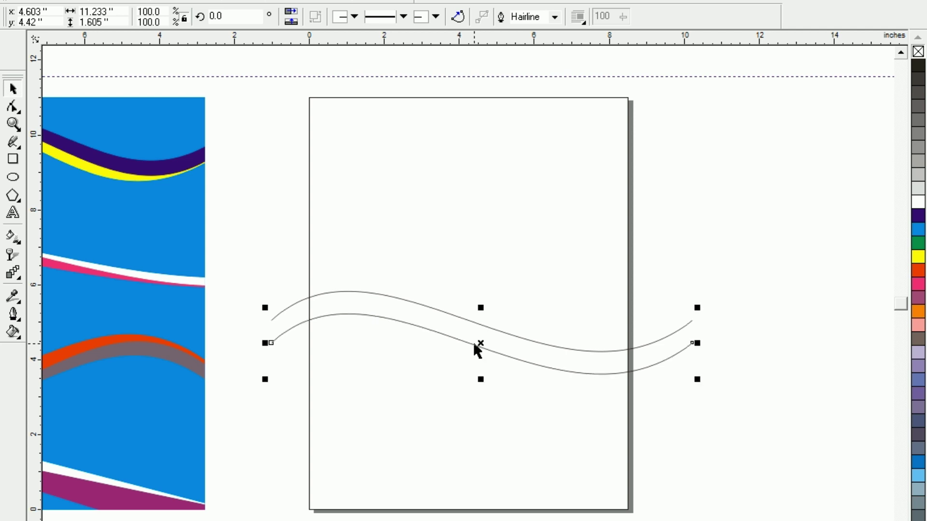
pyautogui.hotkey('ctrl', 'r')
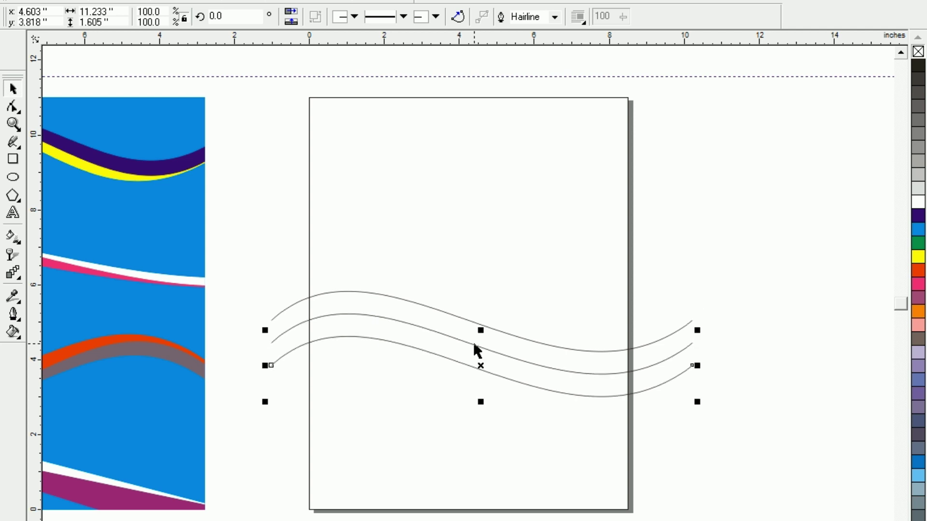
pyautogui.click(277, 274)
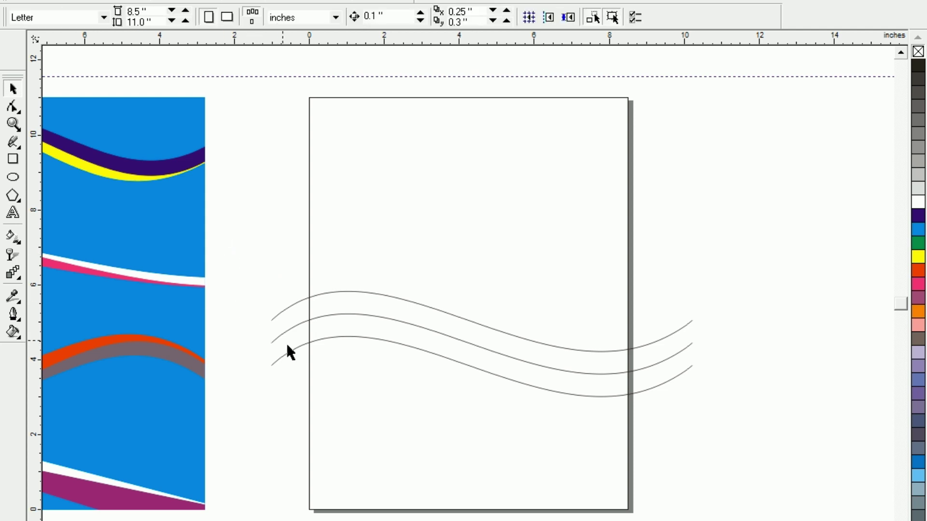
pyautogui.moveTo(223, 239); pyautogui.dragTo(818, 454)
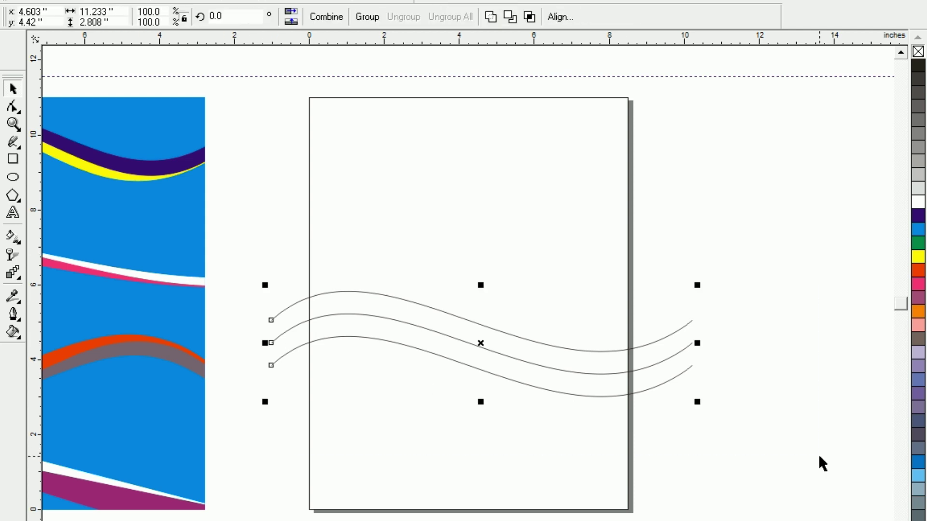
# Zoom in and raise both the left and right end nodes of the middle curve
pyautogui.hotkey('shift', 'F2')
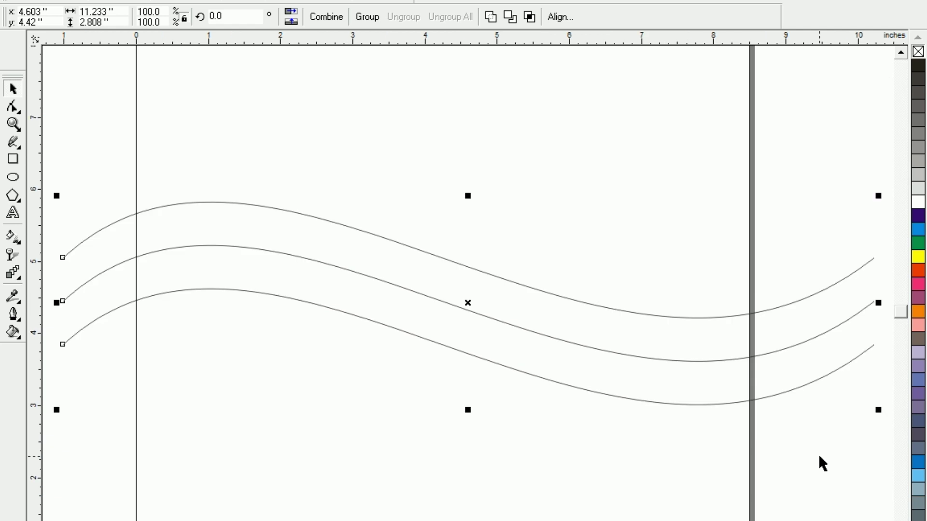
pyautogui.click(67, 297)
pyautogui.click(67, 363)
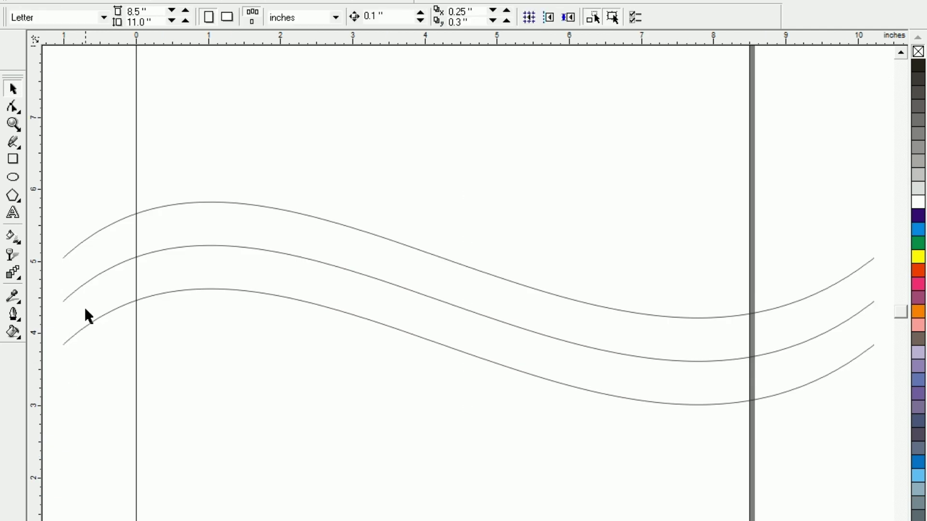
pyautogui.click(87, 282)
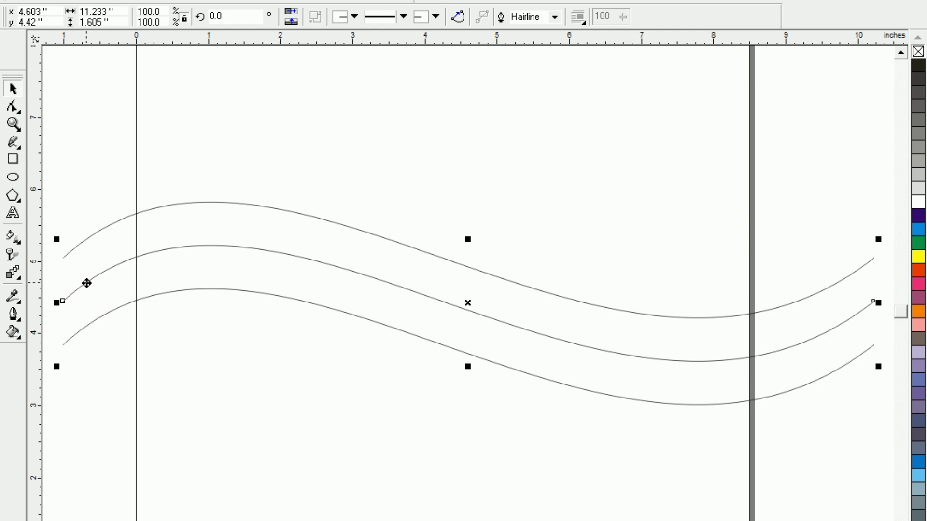
pyautogui.click(13, 106)
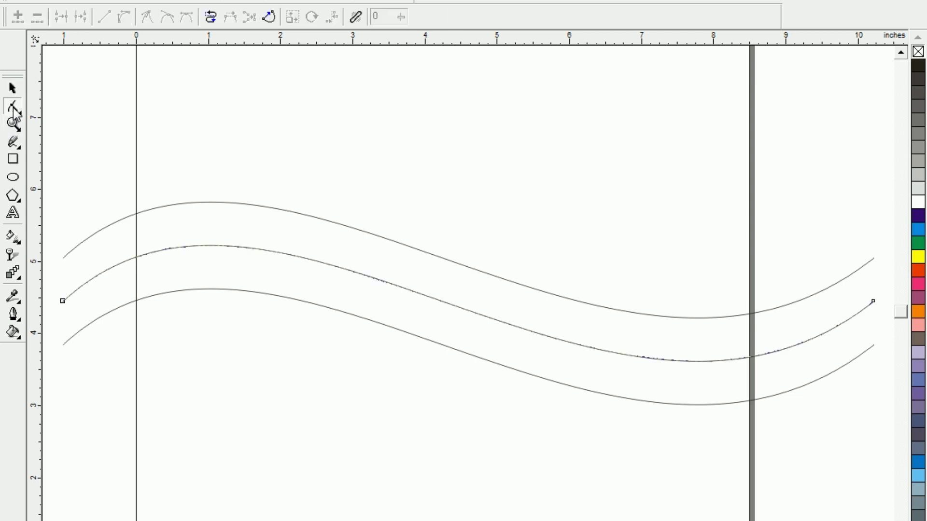
pyautogui.click(62, 301)
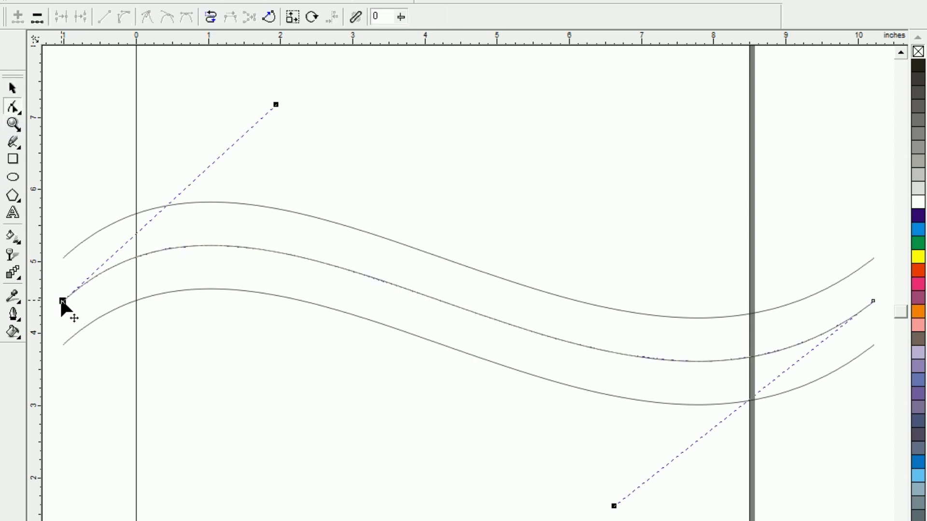
pyautogui.moveTo(62, 301); pyautogui.dragTo(64, 271)
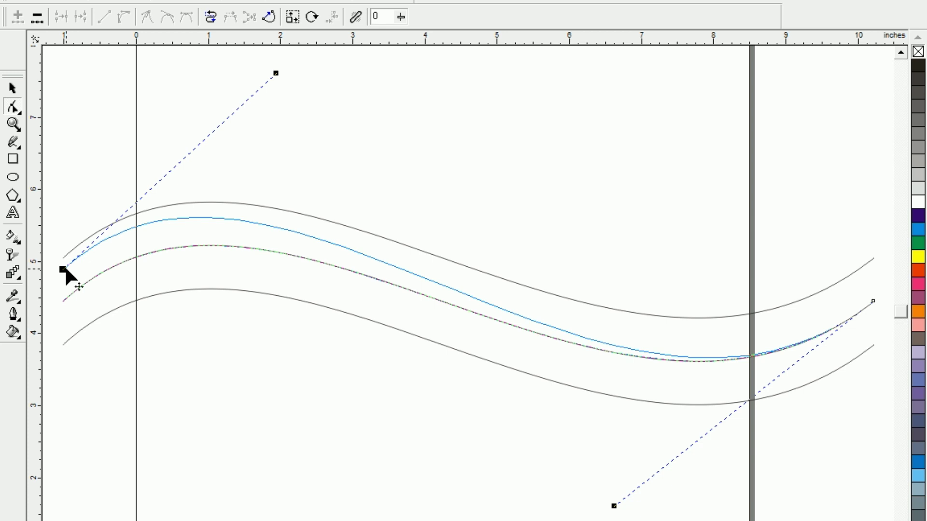
pyautogui.moveTo(64, 271); pyautogui.dragTo(64, 269)
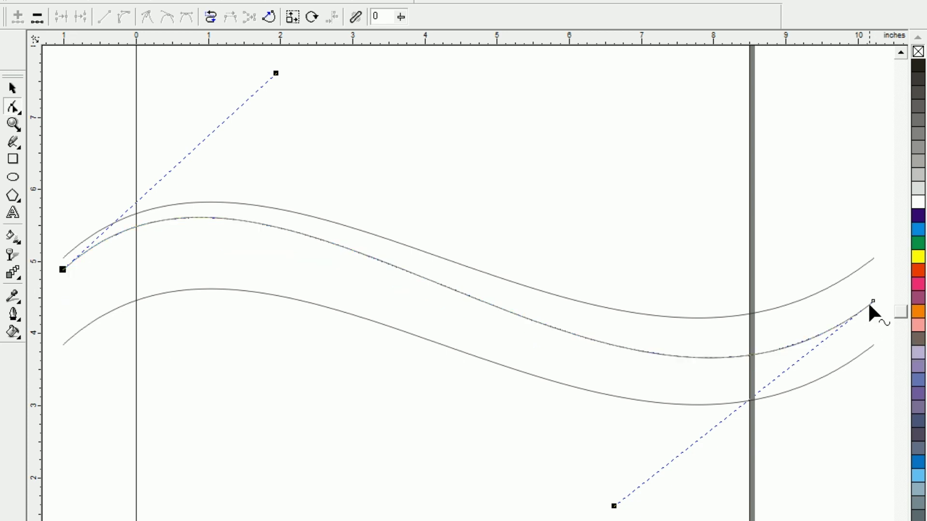
pyautogui.moveTo(873, 300); pyautogui.dragTo(873, 279)
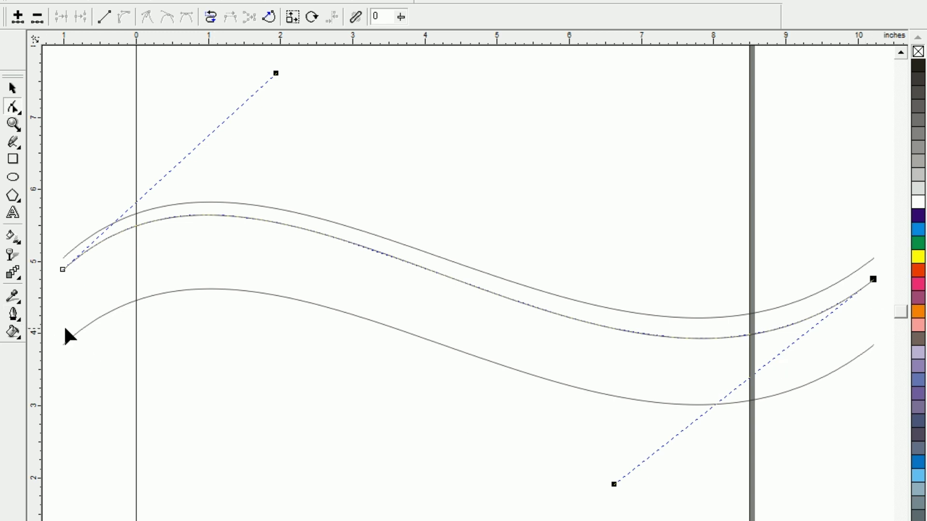
# Raise the bottom curve's left end and lower the top curve's right end to meet the middle
pyautogui.click(83, 329)
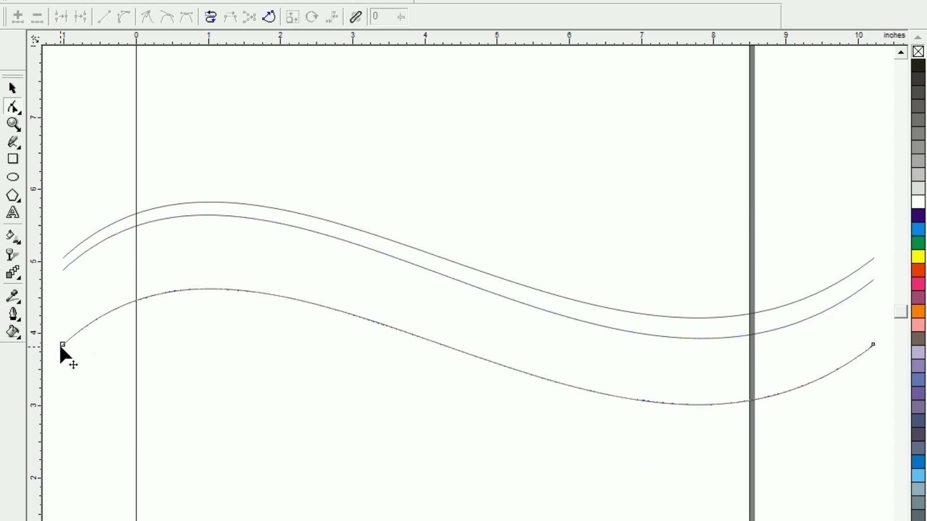
pyautogui.moveTo(62, 344); pyautogui.dragTo(72, 269)
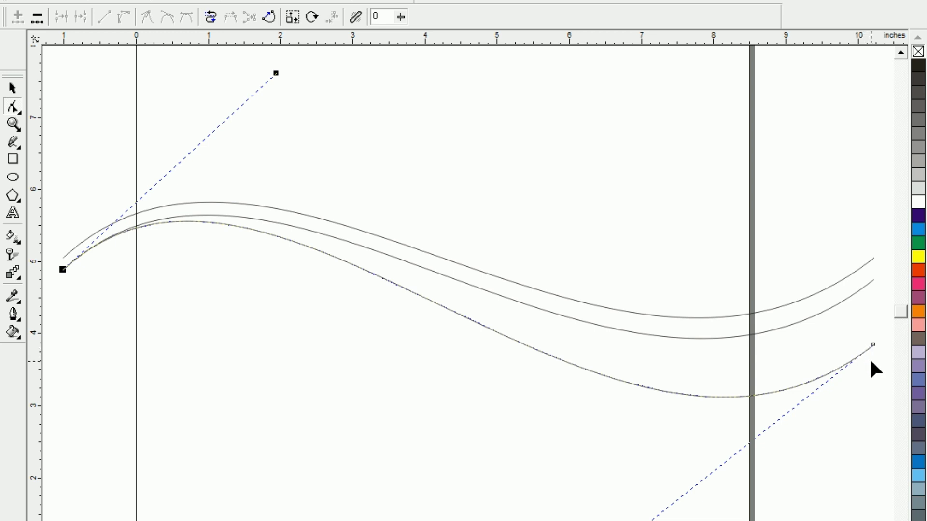
pyautogui.click(869, 260)
pyautogui.click(870, 256)
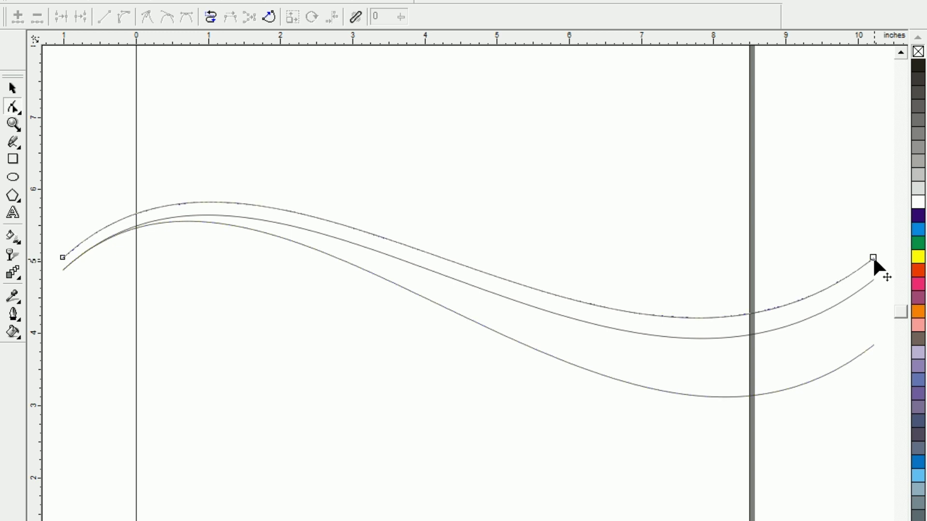
pyautogui.moveTo(872, 257); pyautogui.dragTo(878, 279)
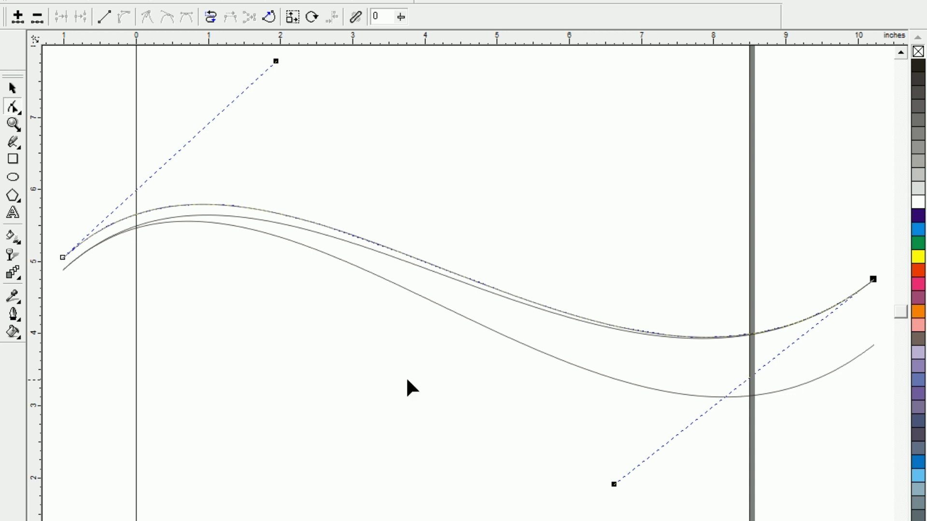
# Zoom out to show the whole page with the three curves
pyautogui.press('z')
pyautogui.press('F3')
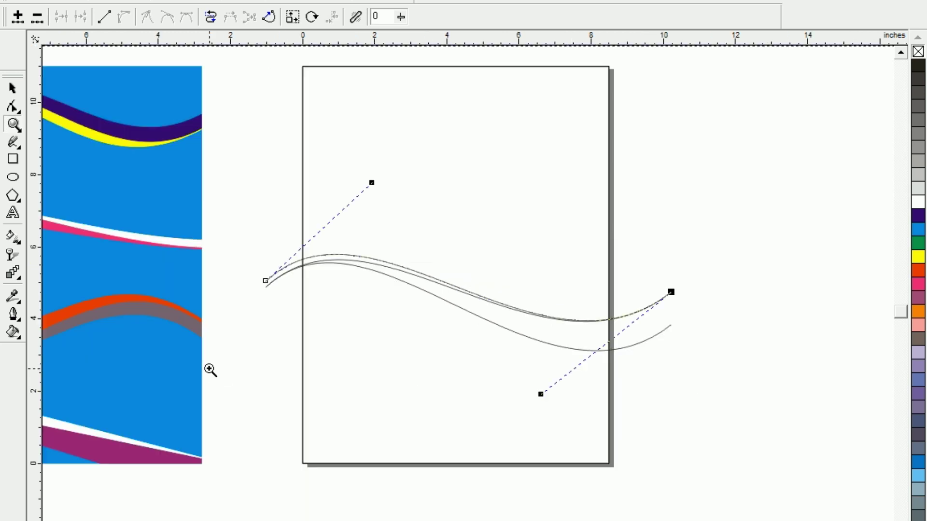
pyautogui.press('F10')
pyautogui.click(218, 298)
pyautogui.click(12, 88)
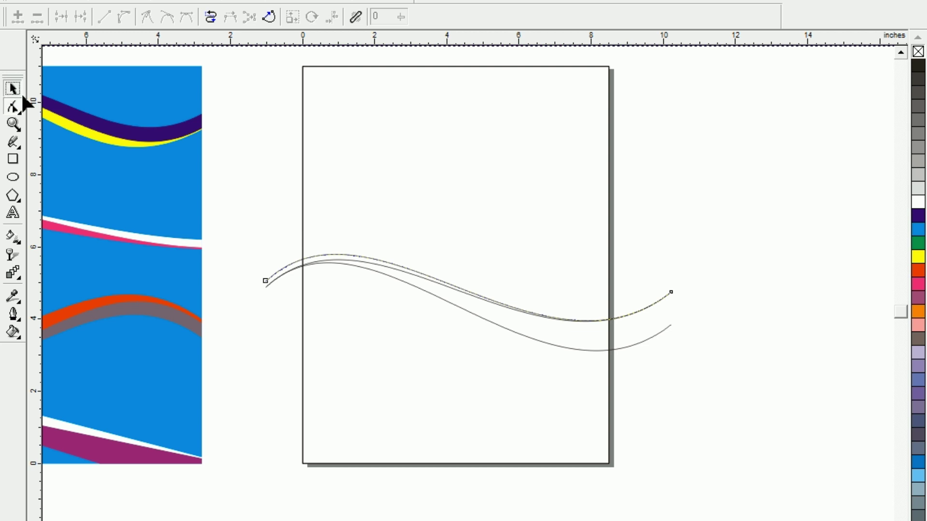
pyautogui.click(242, 201)
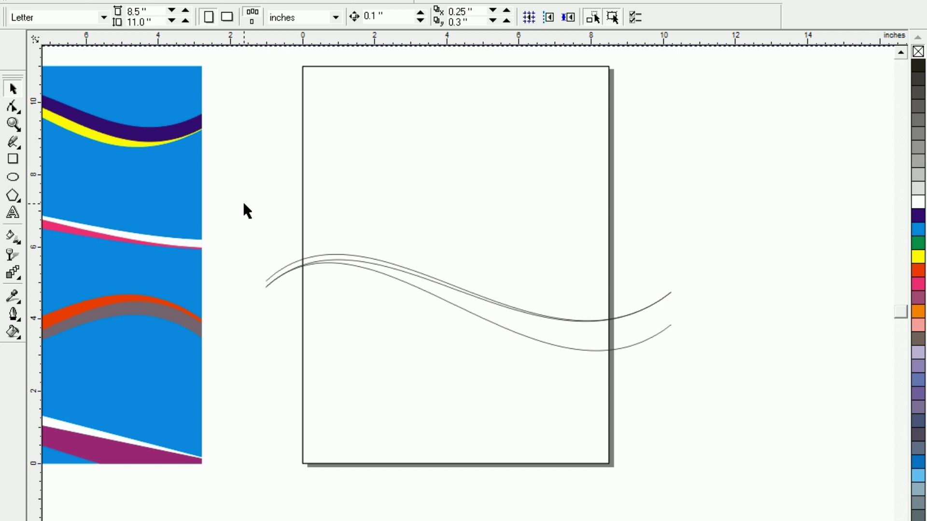
pyautogui.press('F3')
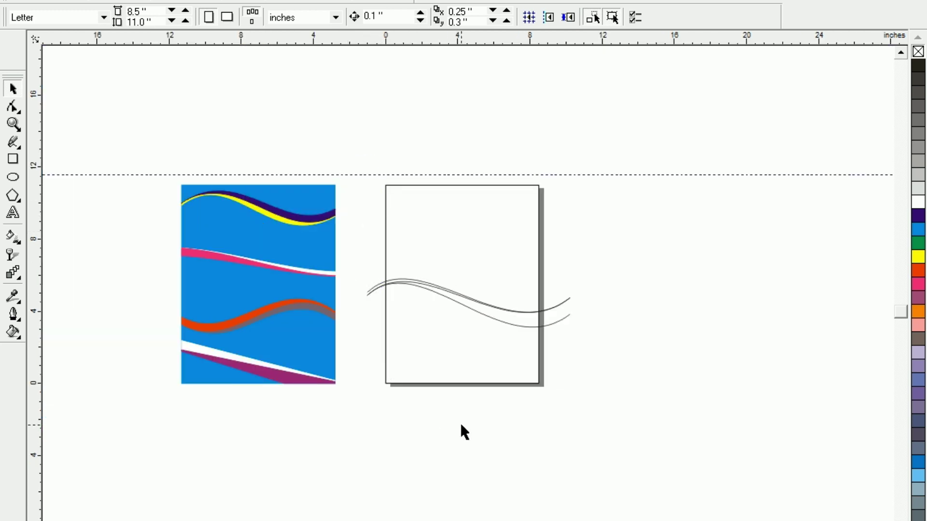
# Trim the three curves against the page-sized frame
pyautogui.moveTo(346, 151); pyautogui.dragTo(668, 445)
pyautogui.click(621, 233)
pyautogui.moveTo(731, 121); pyautogui.dragTo(350, 423)
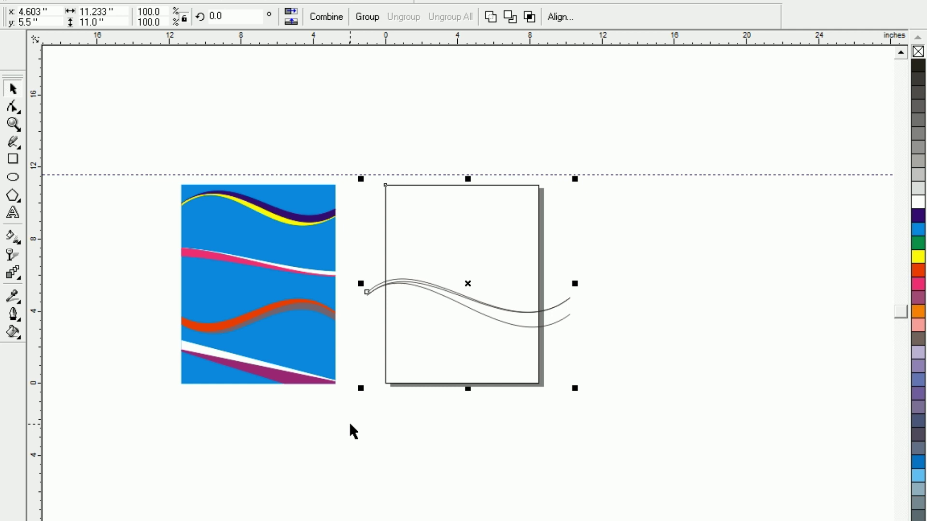
pyautogui.click(510, 18)
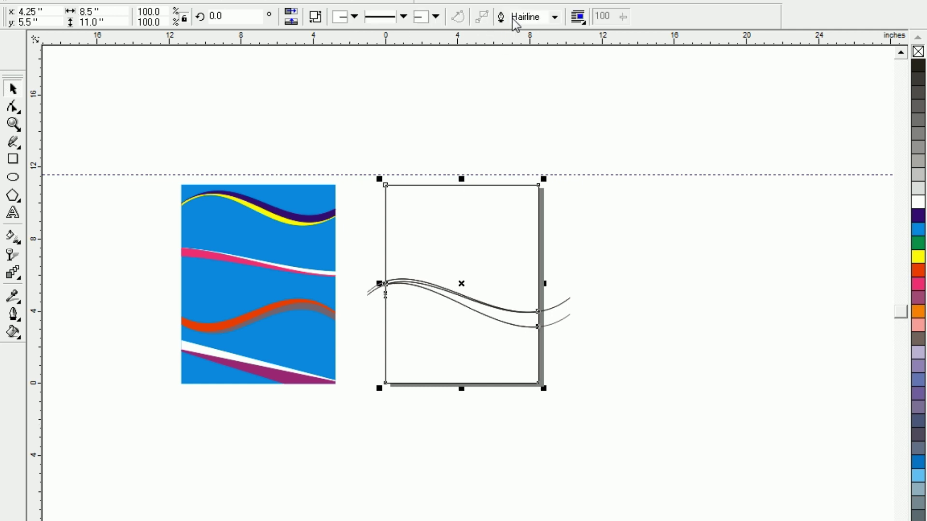
pyautogui.click(678, 274)
# Check the trimmed curves one by one to confirm they end at the page edges
pyautogui.click(499, 259)
pyautogui.keyDown('shift'); pyautogui.click(497, 252); pyautogui.keyUp('shift')
pyautogui.click(703, 307)
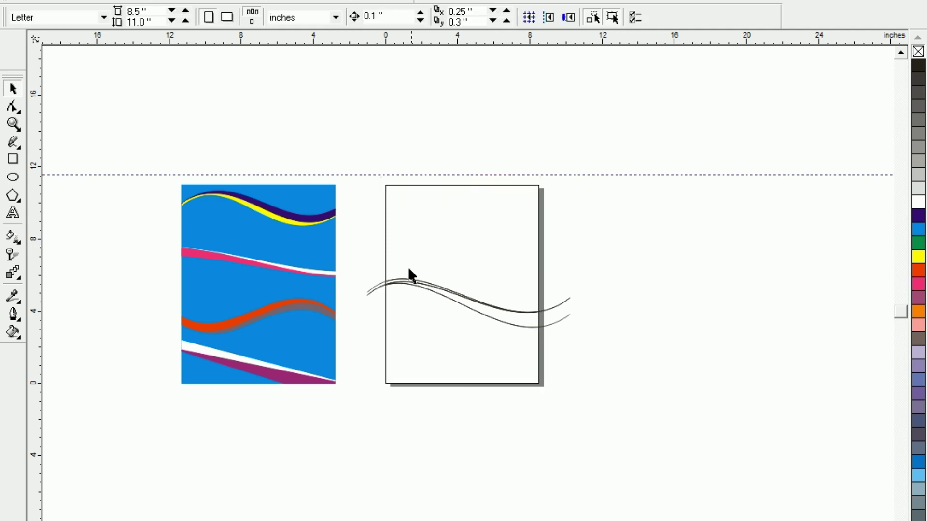
pyautogui.click(413, 285)
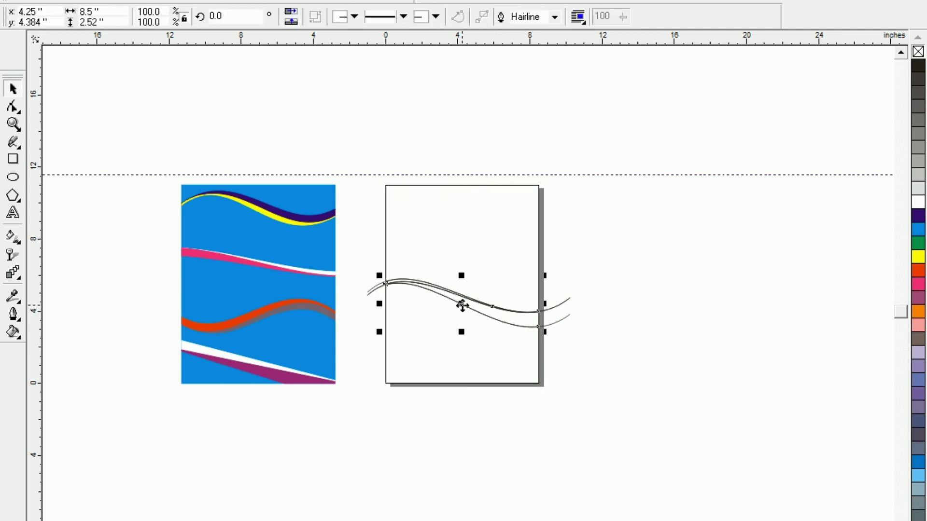
pyautogui.click(514, 345)
pyautogui.click(561, 300)
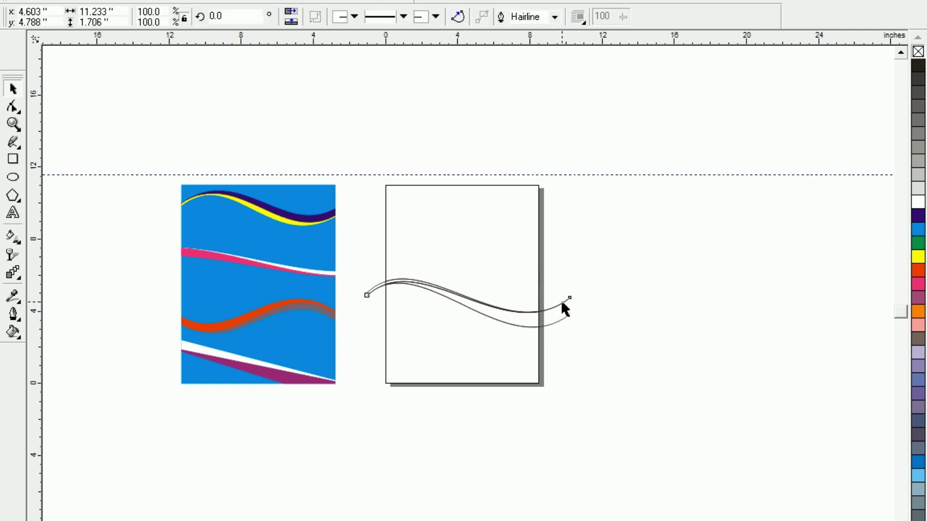
pyautogui.click(557, 310)
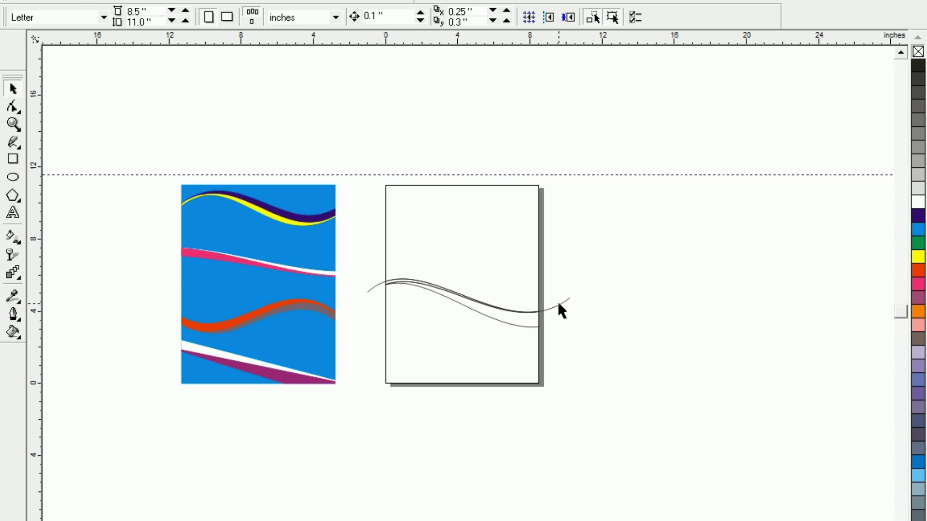
pyautogui.click(557, 300)
pyautogui.click(437, 289)
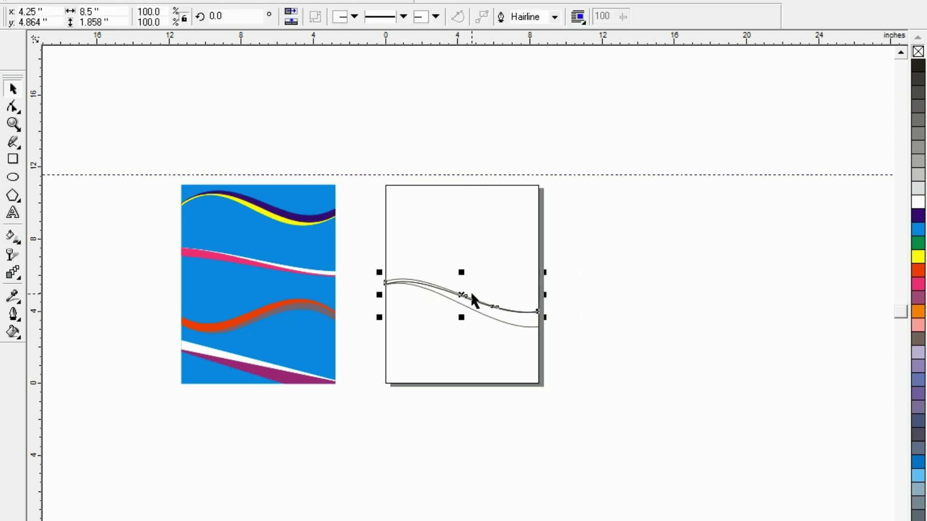
pyautogui.click(355, 295)
# Zoom in on the curves and fill the lower wavy band blue
pyautogui.press('z')
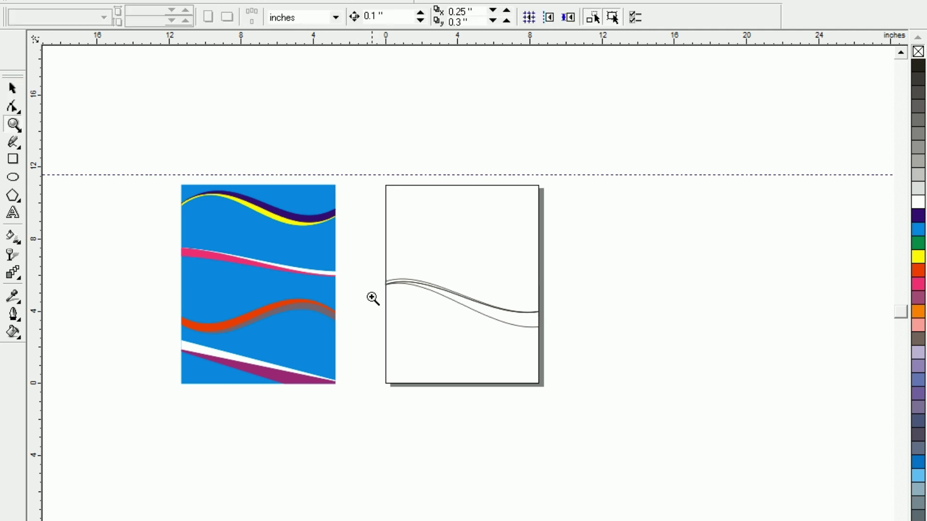
pyautogui.moveTo(387, 266); pyautogui.dragTo(593, 366)
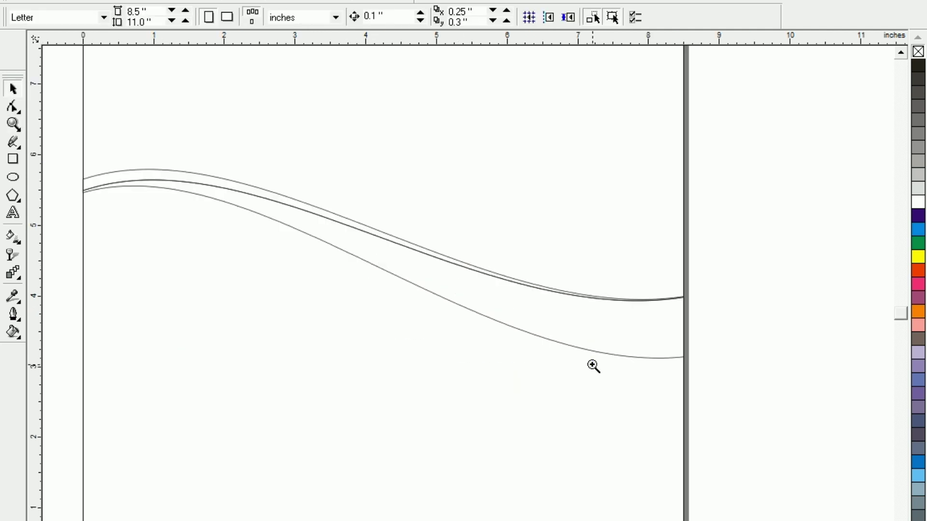
pyautogui.click(379, 269)
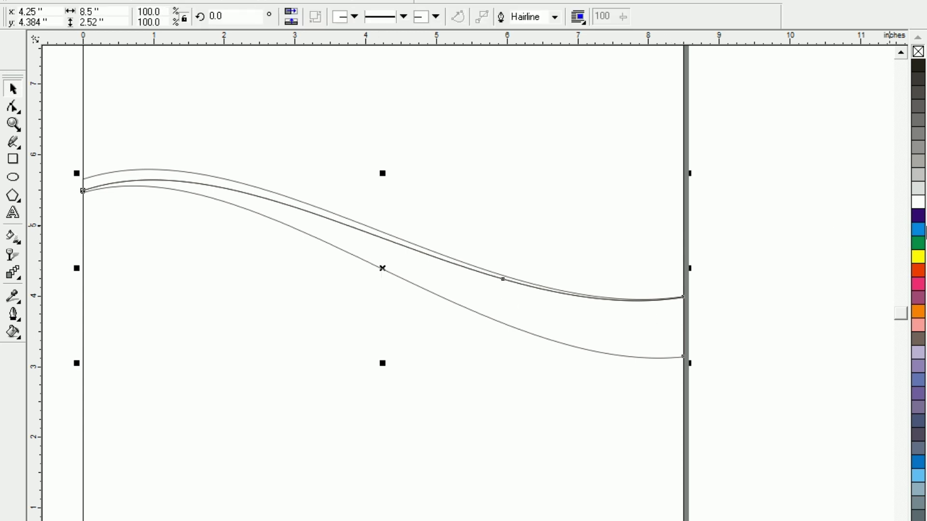
pyautogui.click(918, 231)
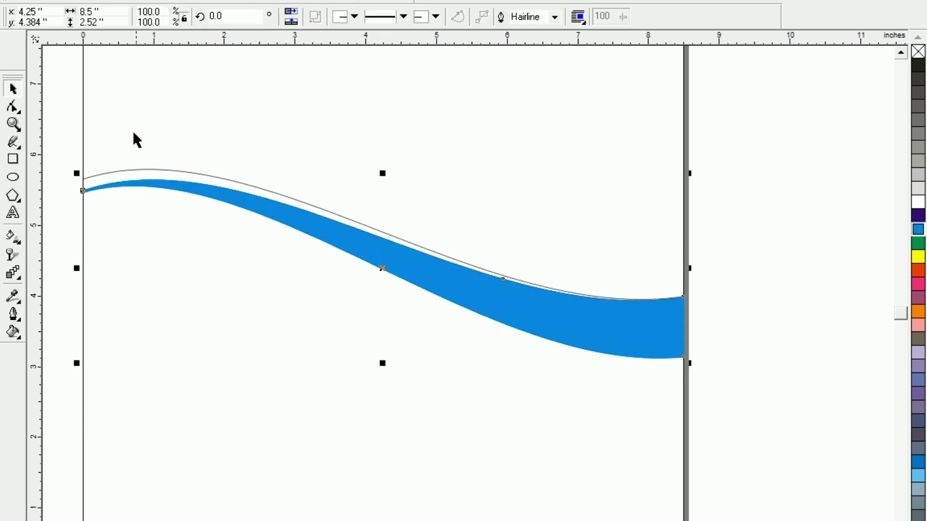
pyautogui.click(115, 164)
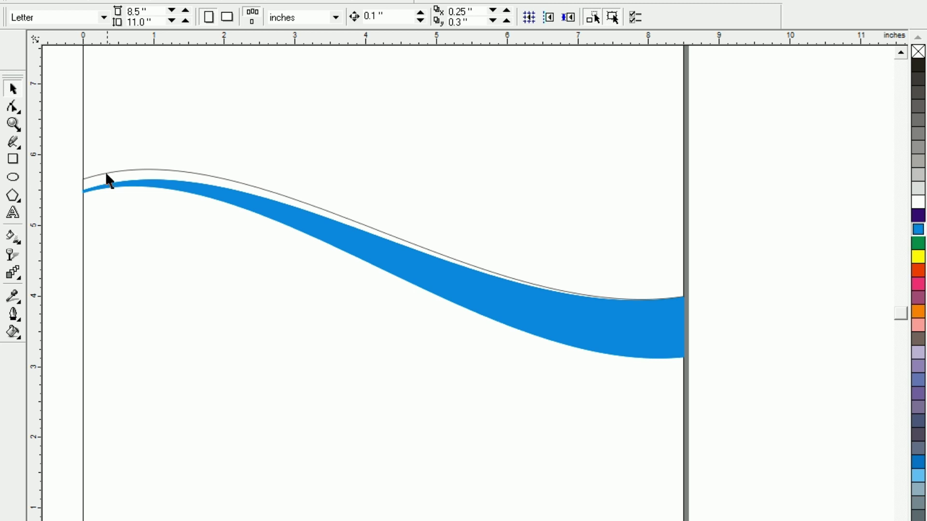
# Fill the thin strip above the blue band yellow
pyautogui.click(102, 176)
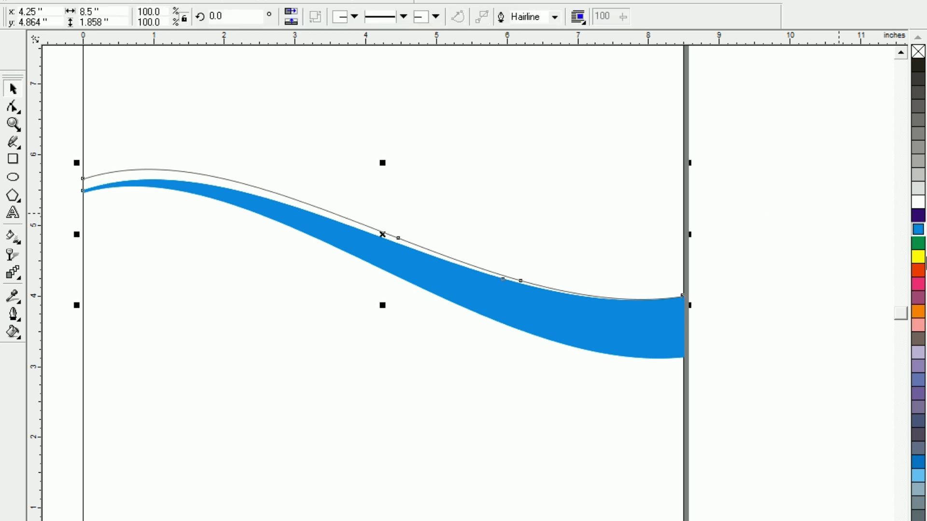
pyautogui.click(918, 258)
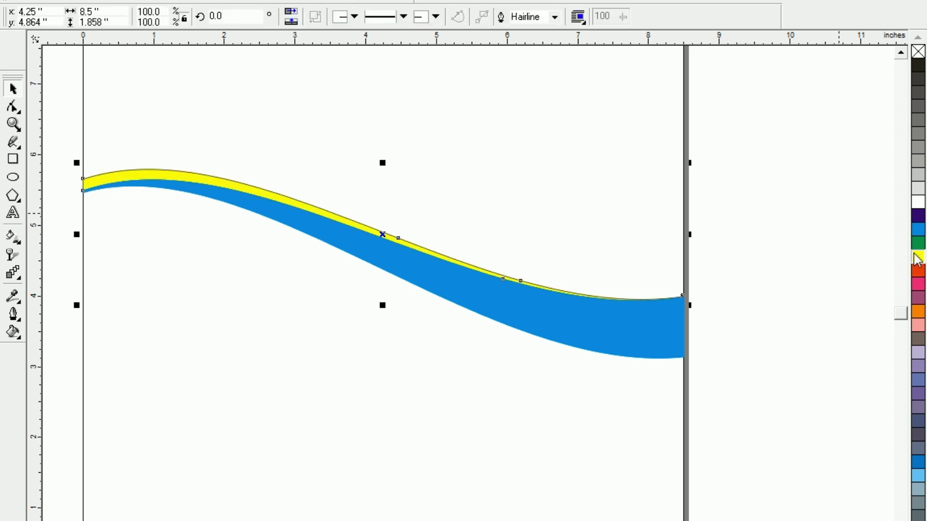
pyautogui.click(830, 343)
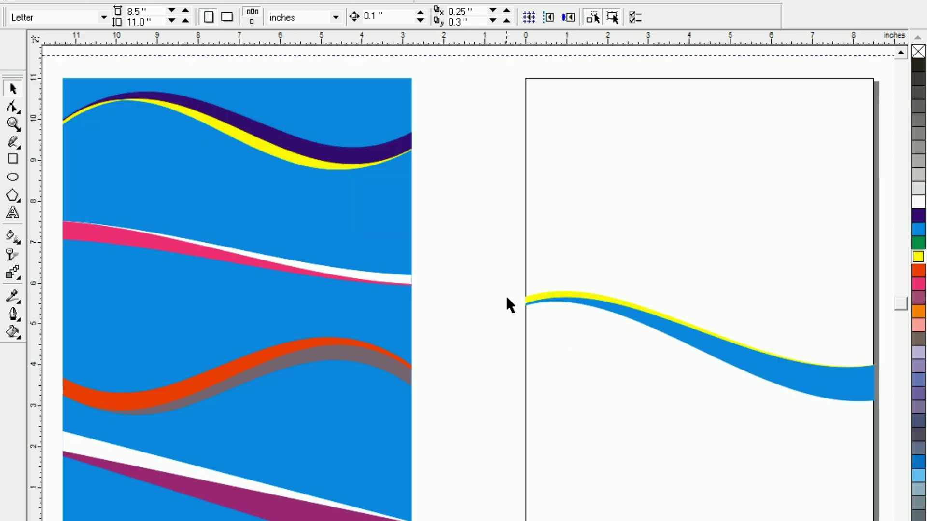
# Select the blue-and-yellow wave with the left design and centre it there using C and E
pyautogui.moveTo(820, 404); pyautogui.dragTo(789, 471)
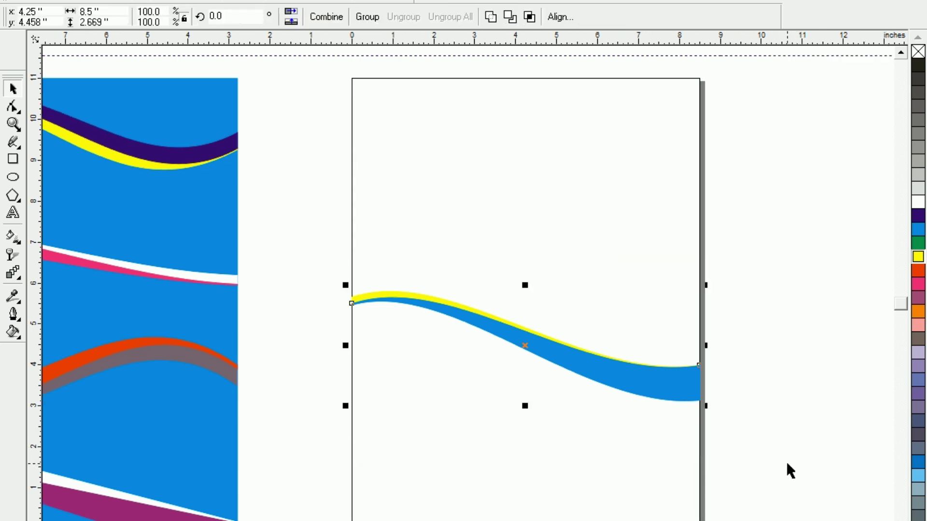
pyautogui.click(818, 398)
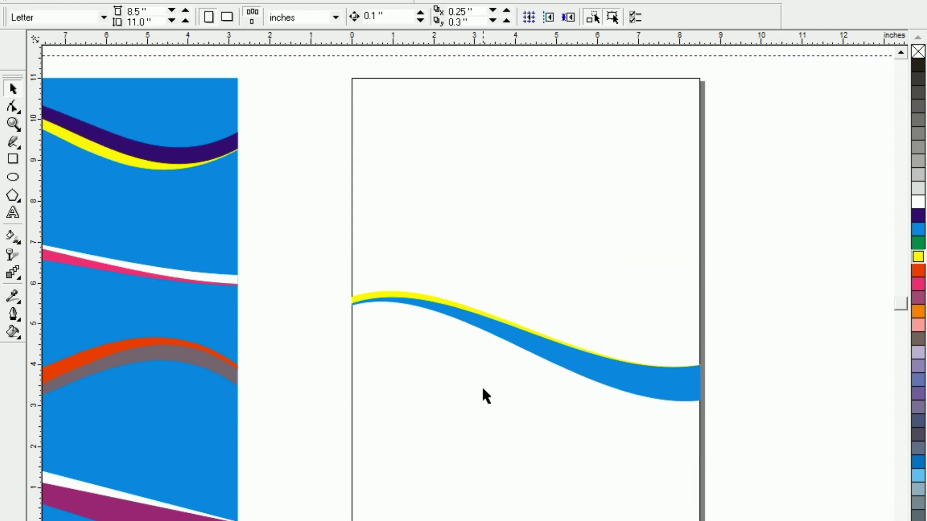
pyautogui.press('F3')
pyautogui.click(244, 293)
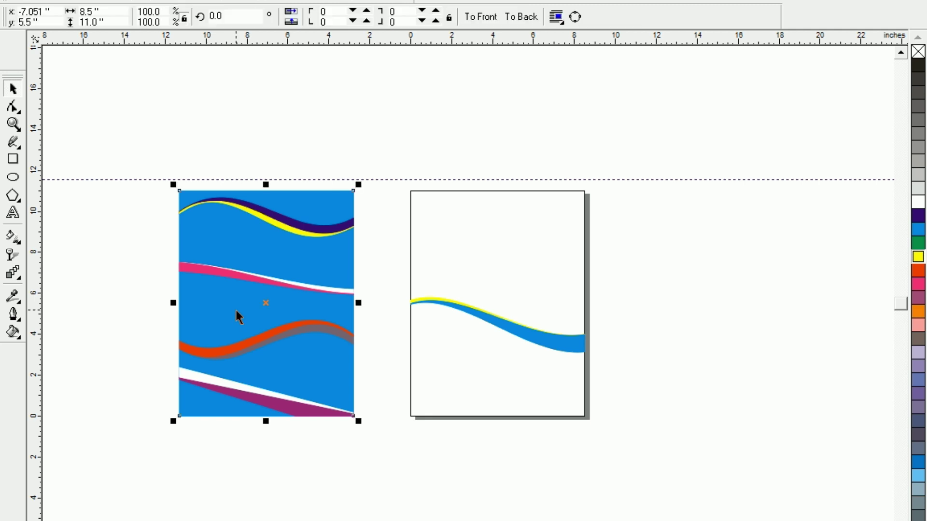
pyautogui.click(469, 389)
pyautogui.click(513, 332)
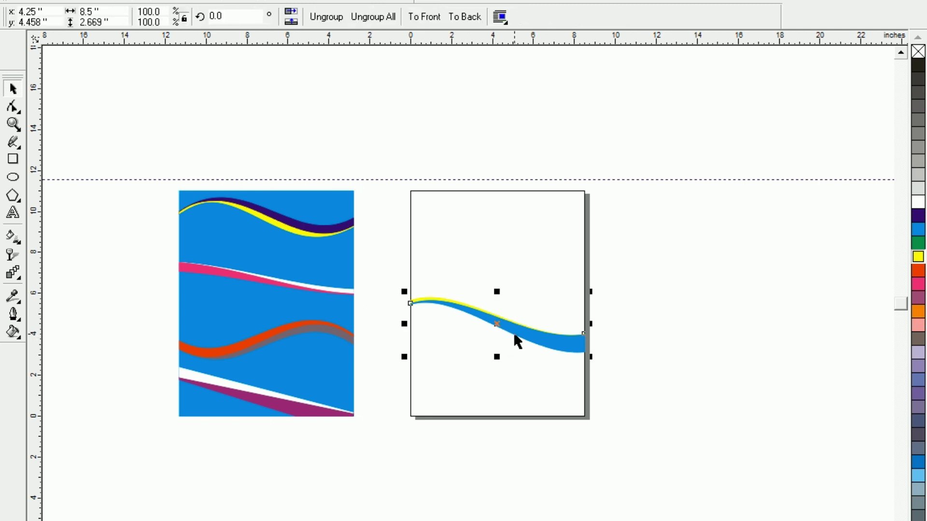
pyautogui.keyDown('shift'); pyautogui.click(239, 306); pyautogui.keyUp('shift')
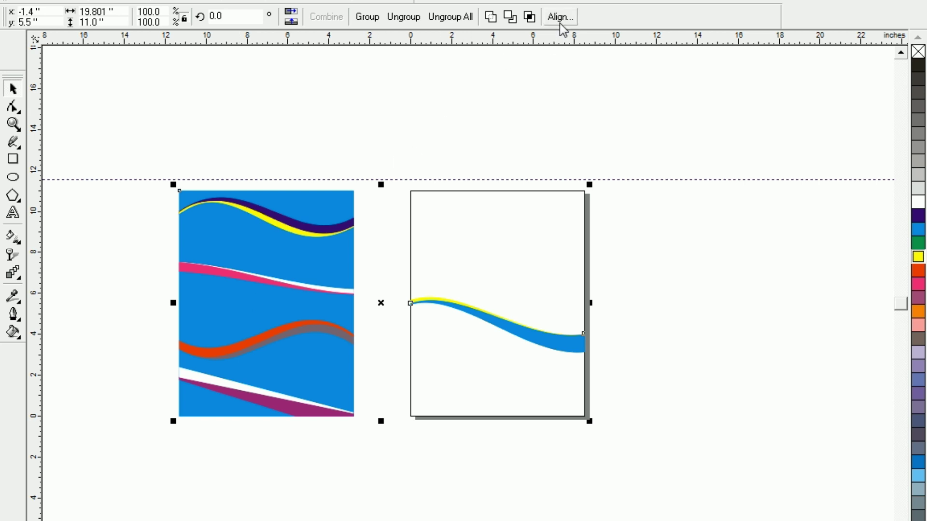
pyautogui.press('c')
pyautogui.press('e')
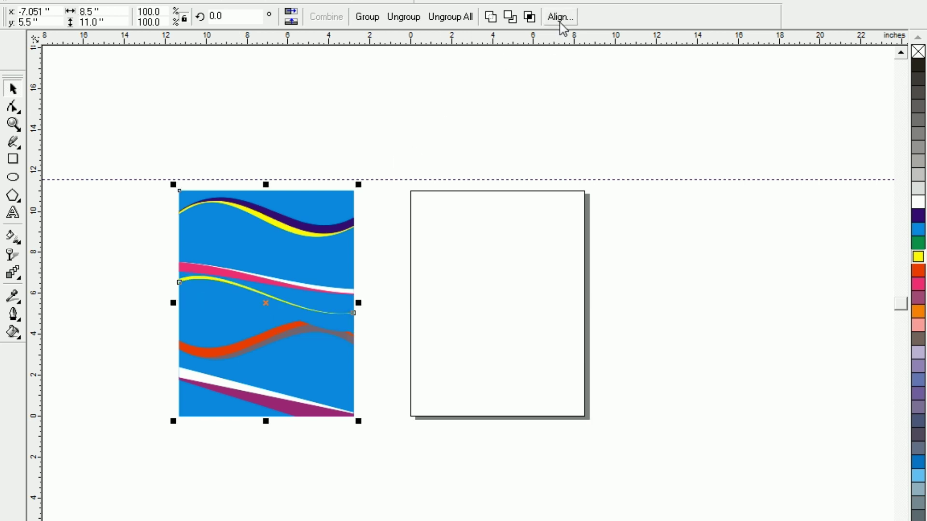
pyautogui.click(123, 299)
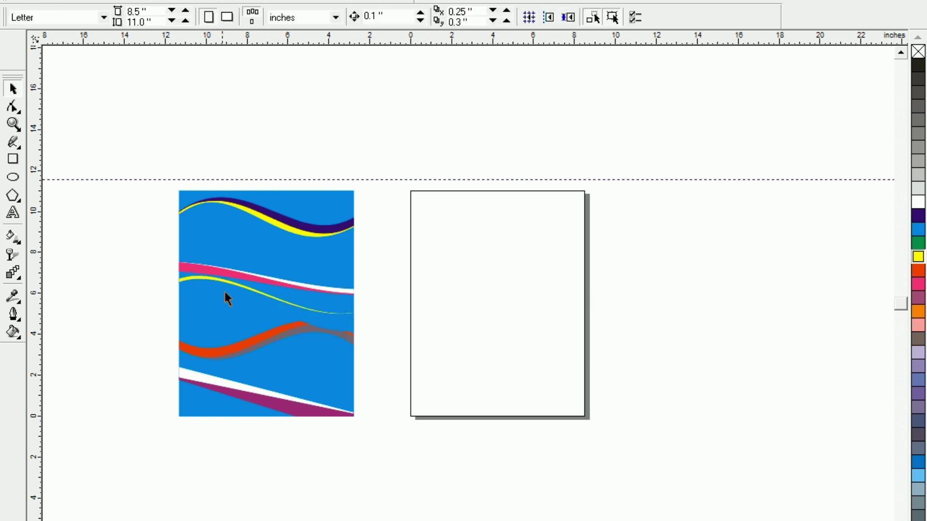
pyautogui.click(226, 294)
# Ungroup the blue-and-yellow wave and fill the design's background rectangle near-black
pyautogui.hotkey('shift', 'F2')
pyautogui.click(405, 328)
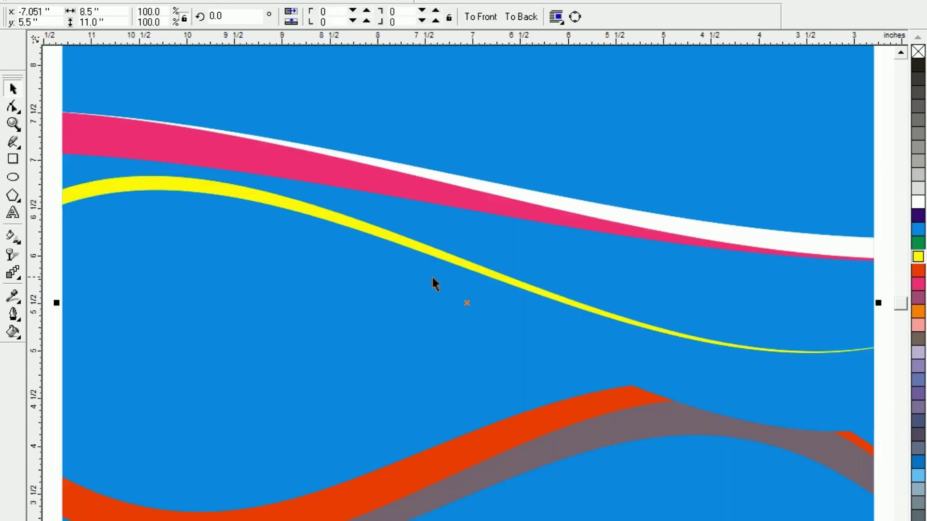
pyautogui.click(487, 280)
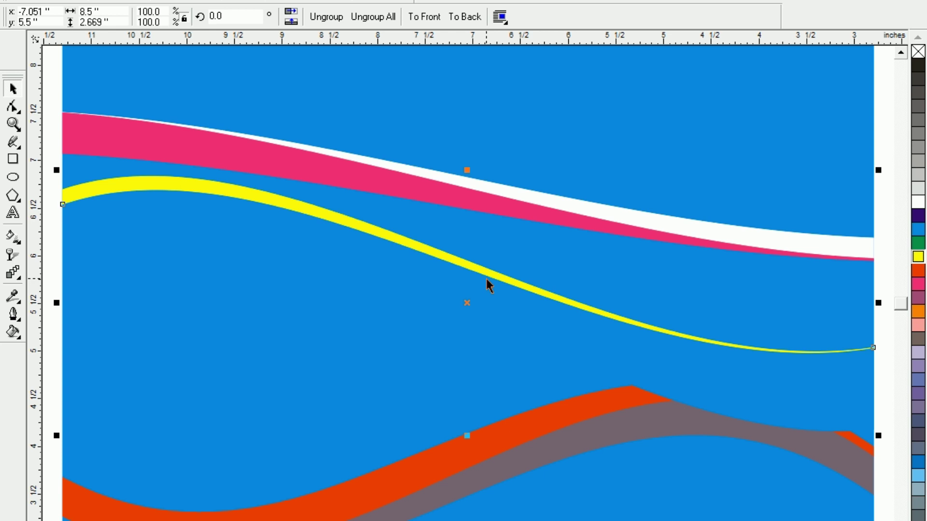
pyautogui.hotkey('ctrl', 'u')
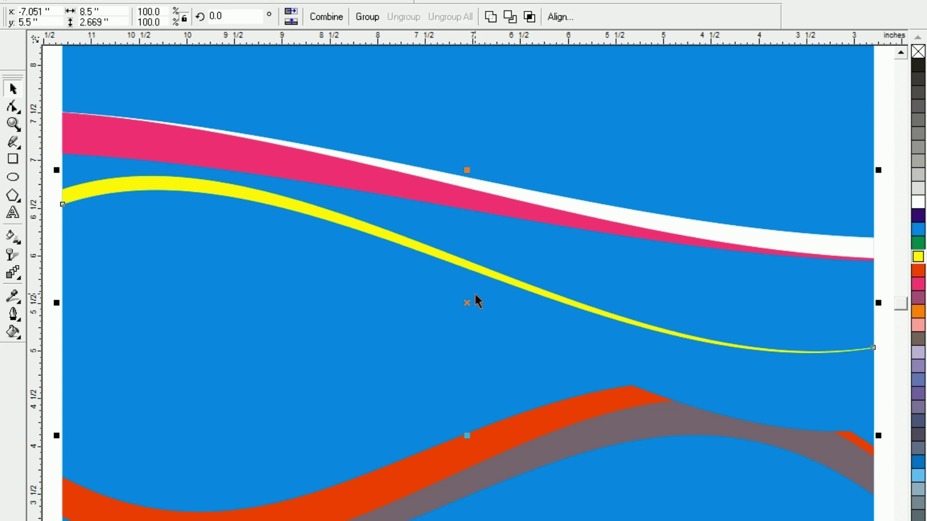
pyautogui.click(470, 303)
pyautogui.click(919, 66)
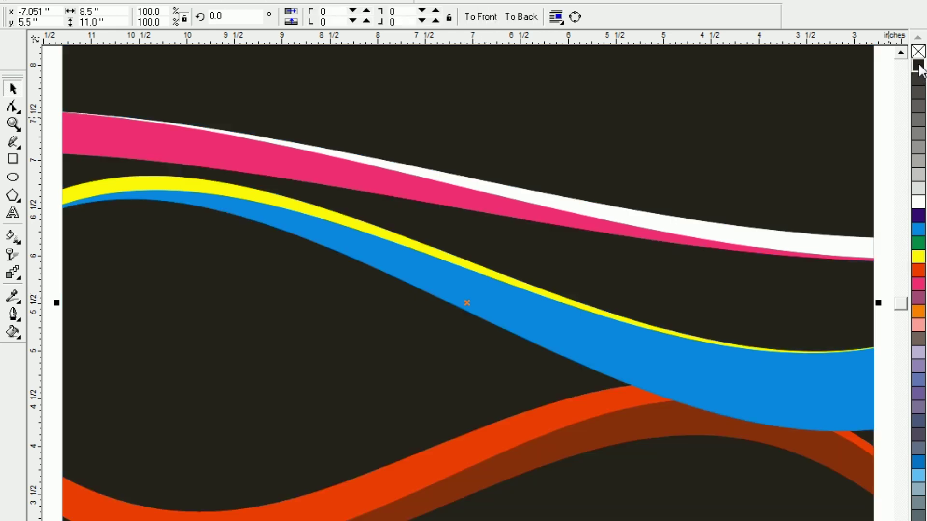
pyautogui.press('F3')
# Drag the blue-and-yellow wave up to sit just beneath the top purple-and-yellow band
pyautogui.click(246, 327)
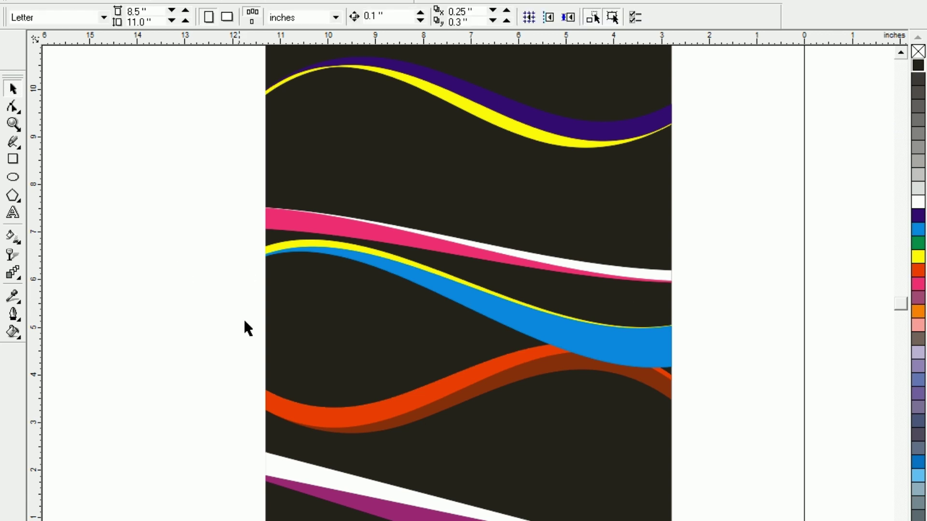
pyautogui.click(586, 331)
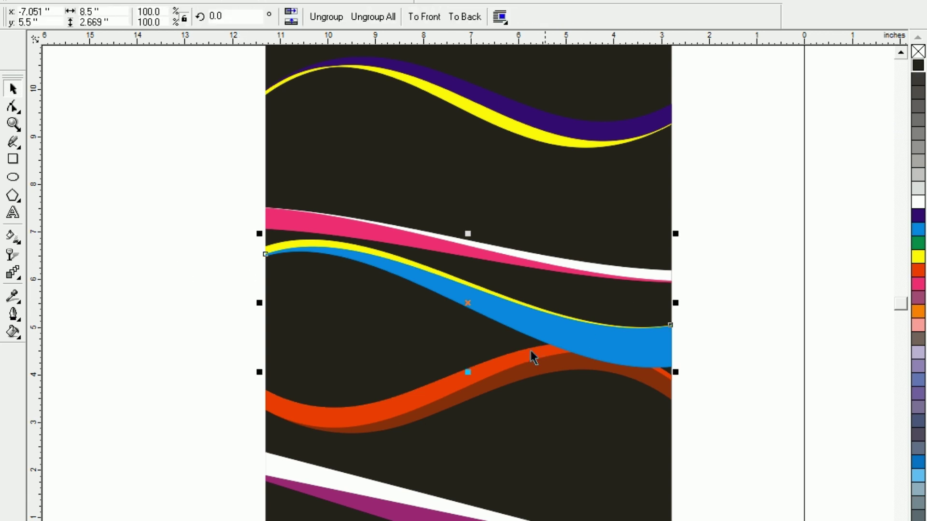
pyautogui.click(129, 332)
pyautogui.click(540, 323)
pyautogui.moveTo(468, 303); pyautogui.dragTo(513, 184)
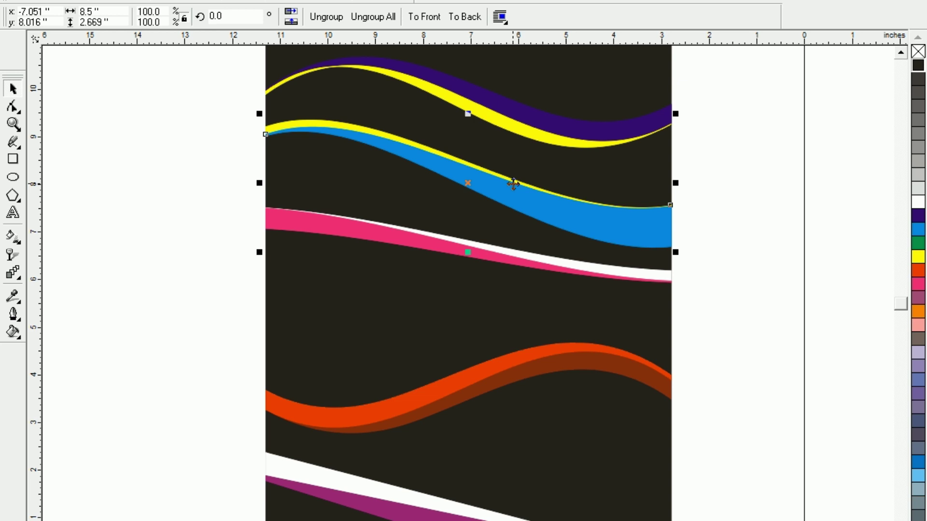
pyautogui.click(185, 283)
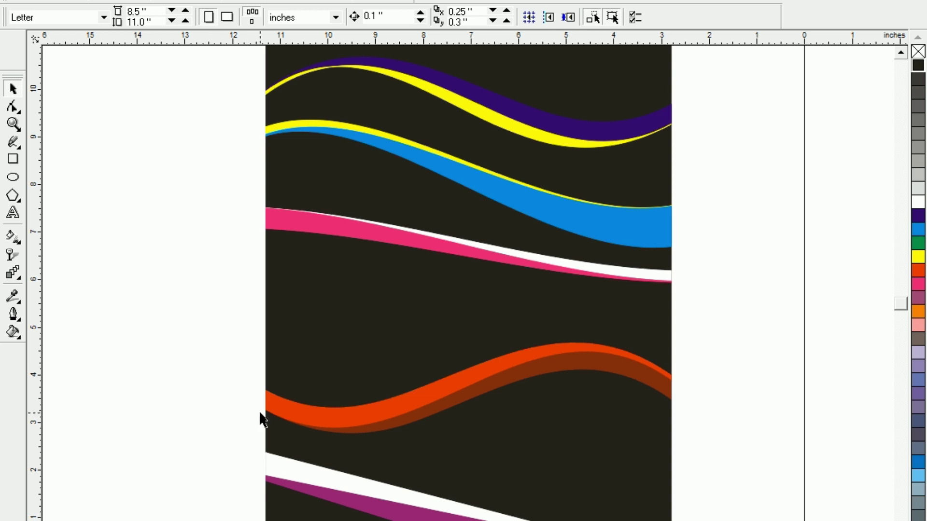
pyautogui.click(329, 431)
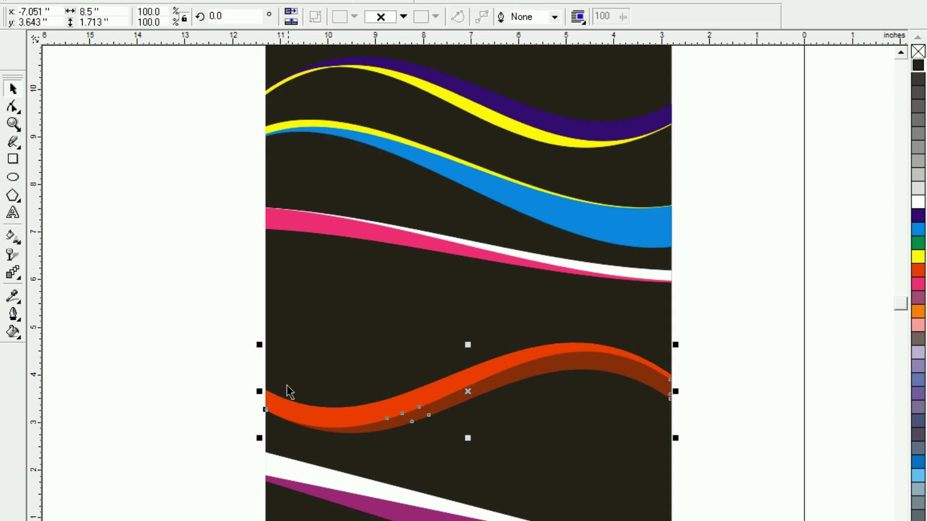
pyautogui.click(193, 370)
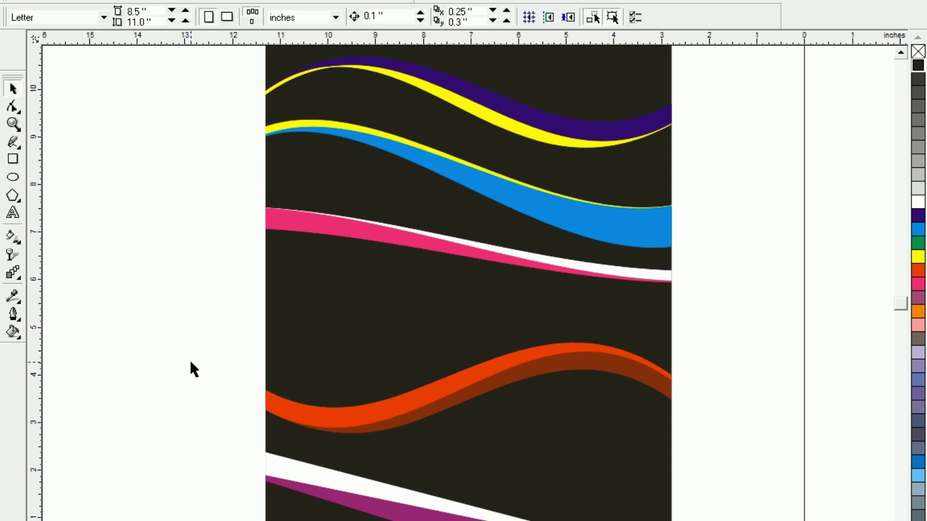